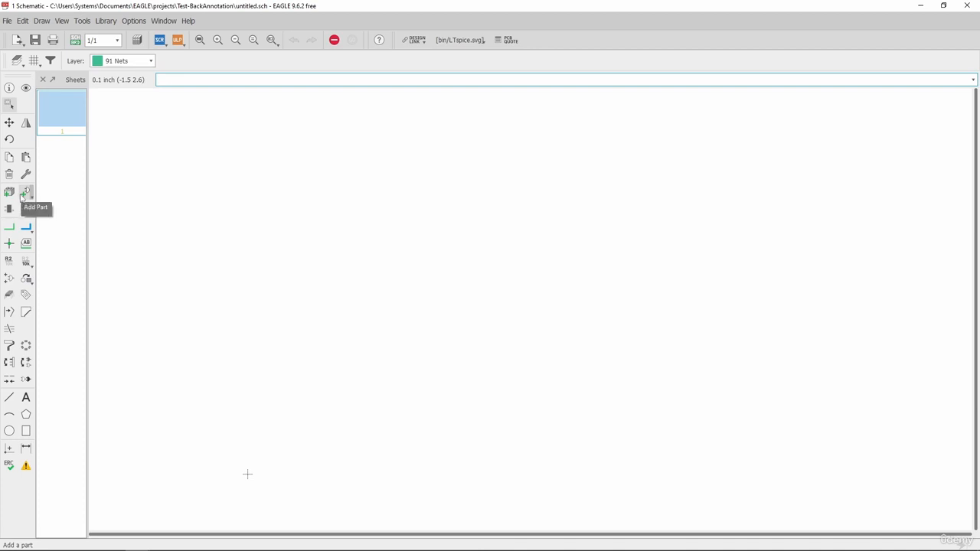
# Add the LM555CM timer from the IC library and place one instance on the schematic sheet.
pyautogui.click(25, 191)
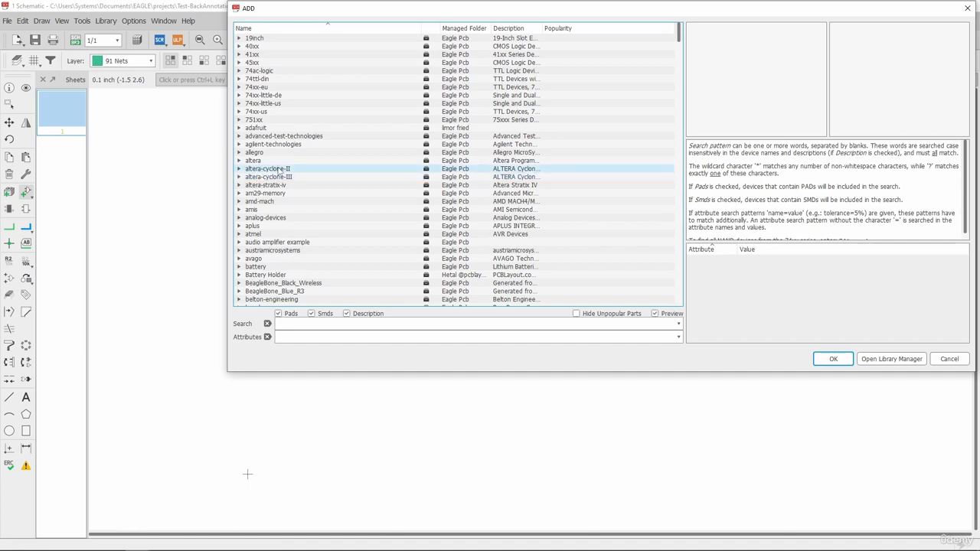
pyautogui.scroll(-20, 279, 170)
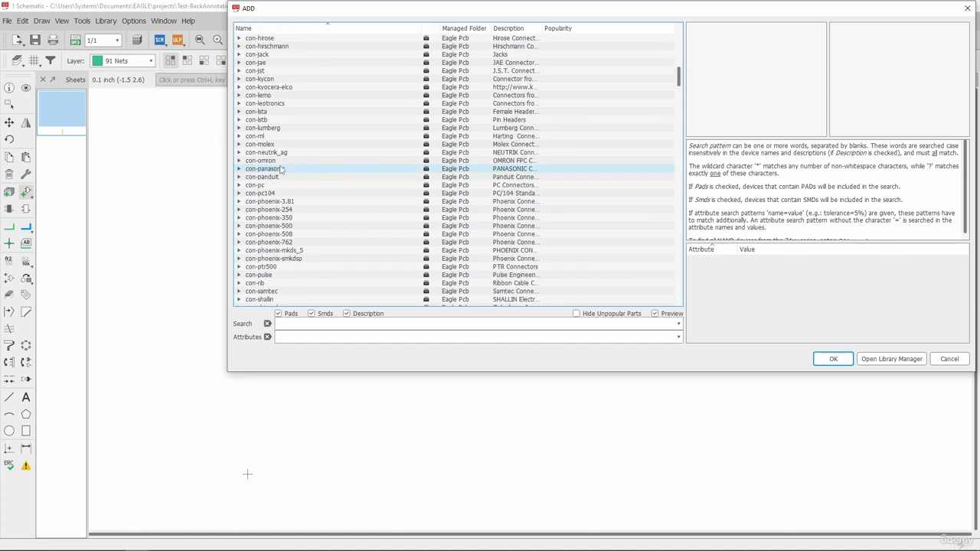
pyautogui.scroll(-15, 280, 169)
pyautogui.scroll(-10, 282, 158)
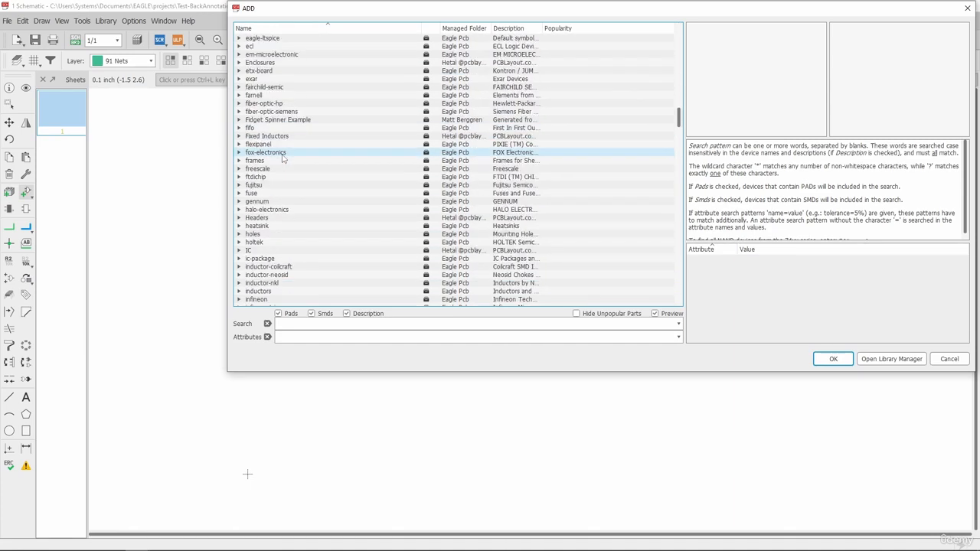
pyautogui.doubleClick(280, 155)
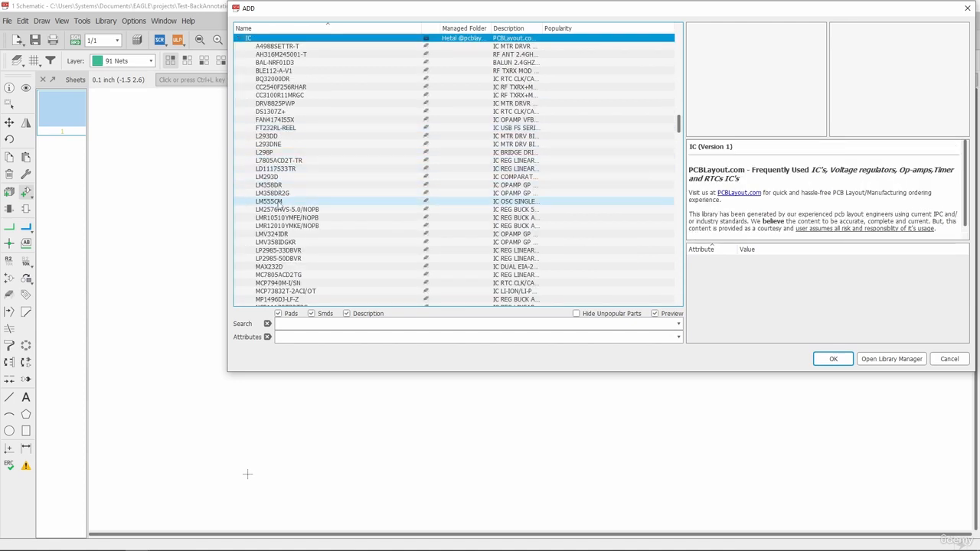
pyautogui.click(277, 201)
pyautogui.click(833, 358)
pyautogui.scroll(-3, 352, 256)
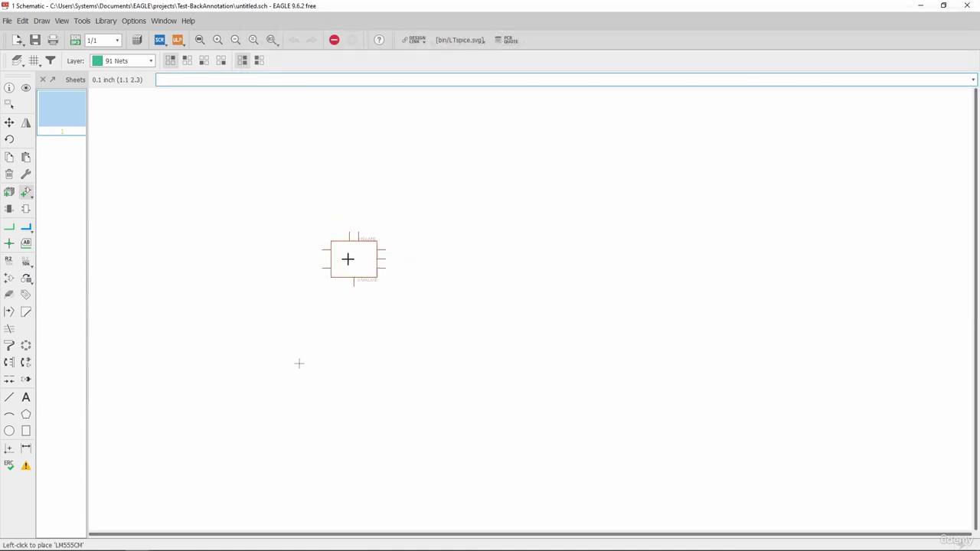
pyautogui.scroll(4, 336, 303)
pyautogui.click(317, 305)
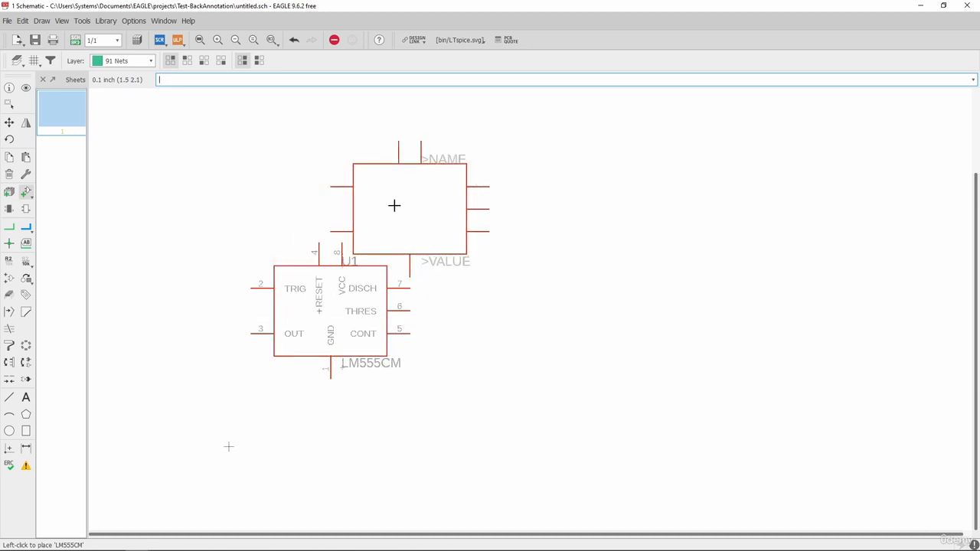
pyautogui.press('Escape')
# Choose the R-EU_R0805 resistor from the R-EU_ set of the rcl library for placement.
pyautogui.scroll(-15, 305, 168)
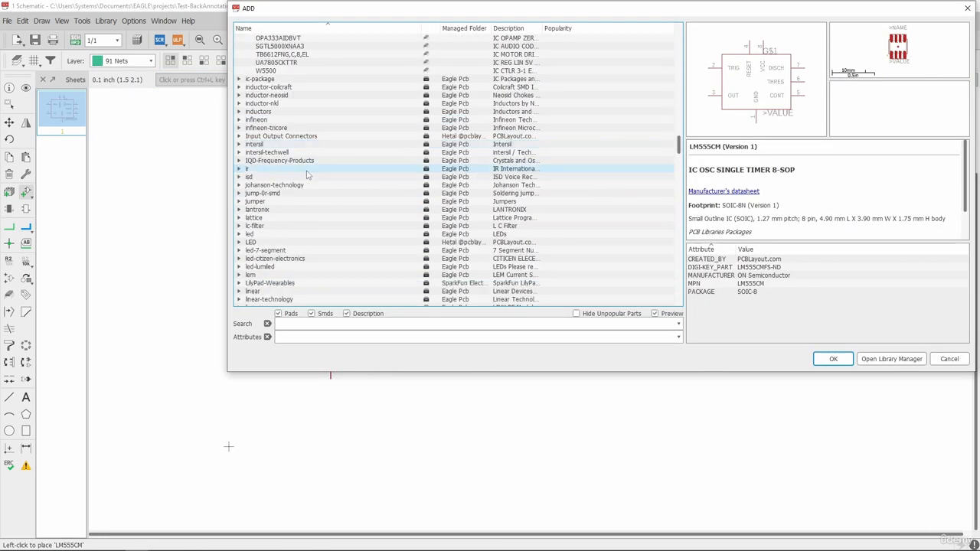
pyautogui.scroll(-6, 306, 169)
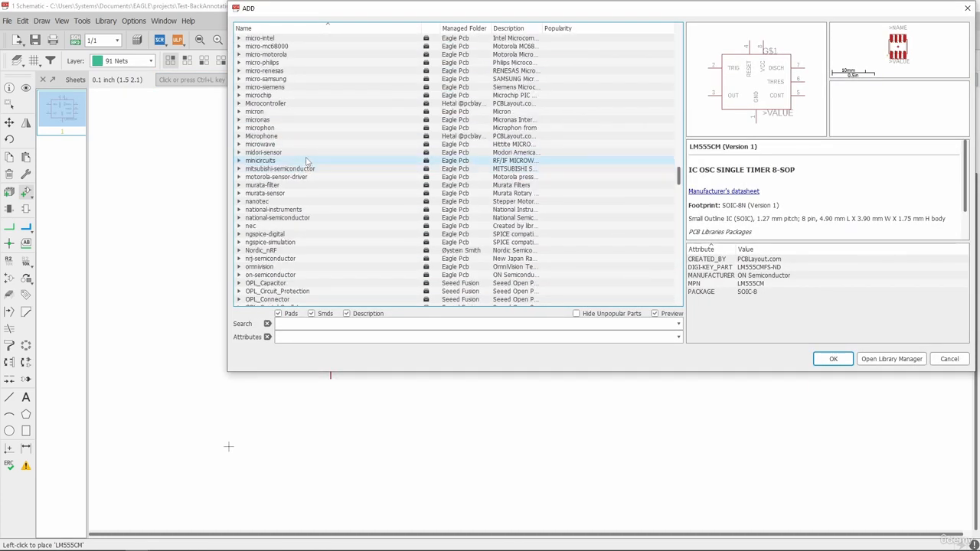
pyautogui.scroll(-16, 306, 161)
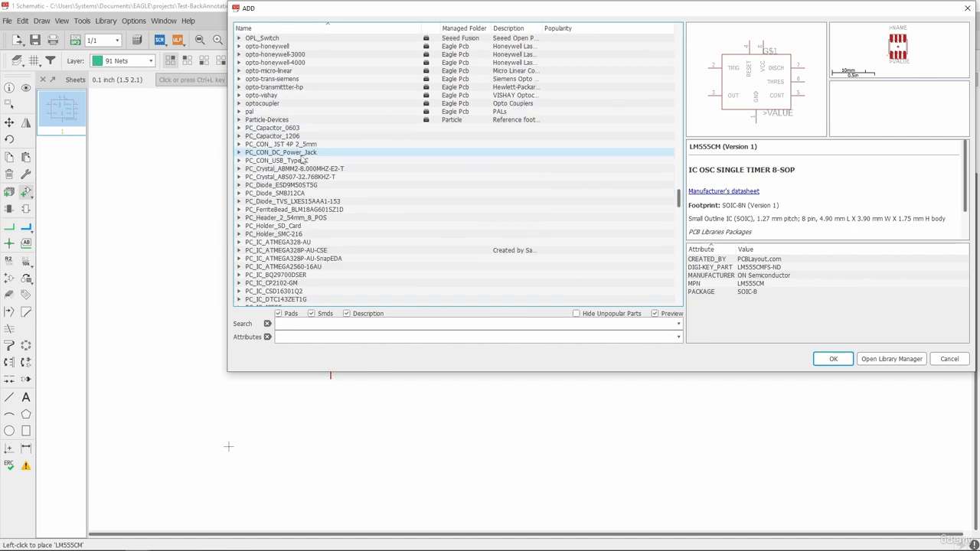
pyautogui.scroll(-20, 304, 161)
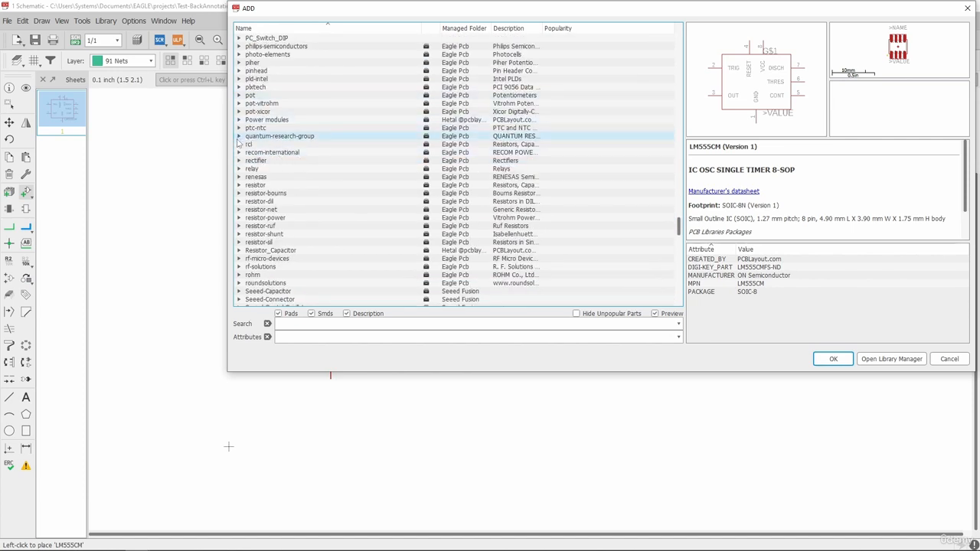
pyautogui.click(238, 144)
pyautogui.scroll(-3, 249, 176)
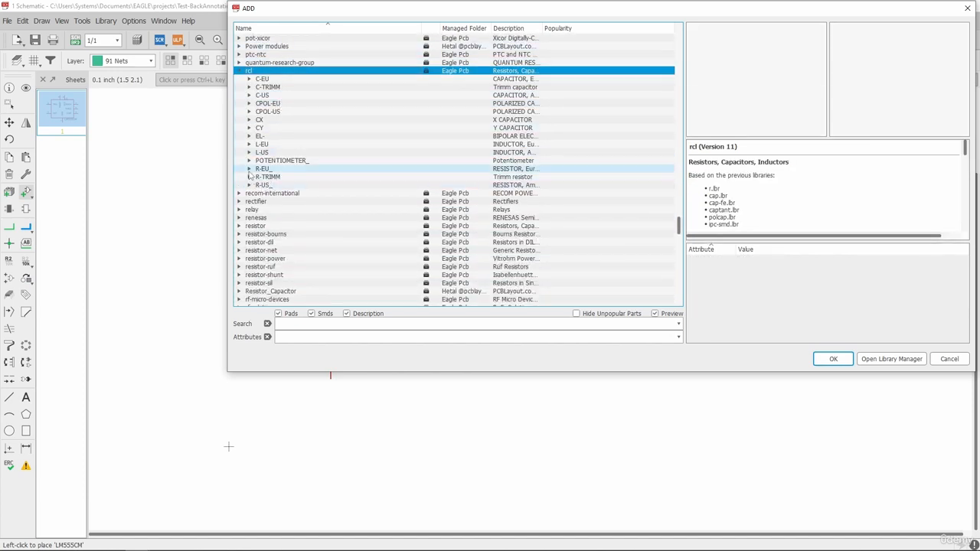
pyautogui.click(249, 169)
pyautogui.scroll(-8, 302, 199)
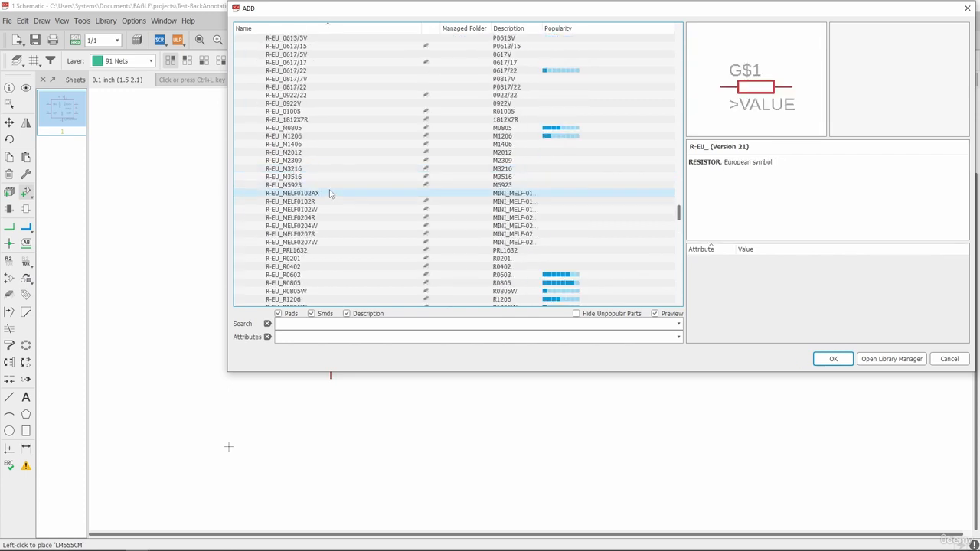
pyautogui.click(313, 234)
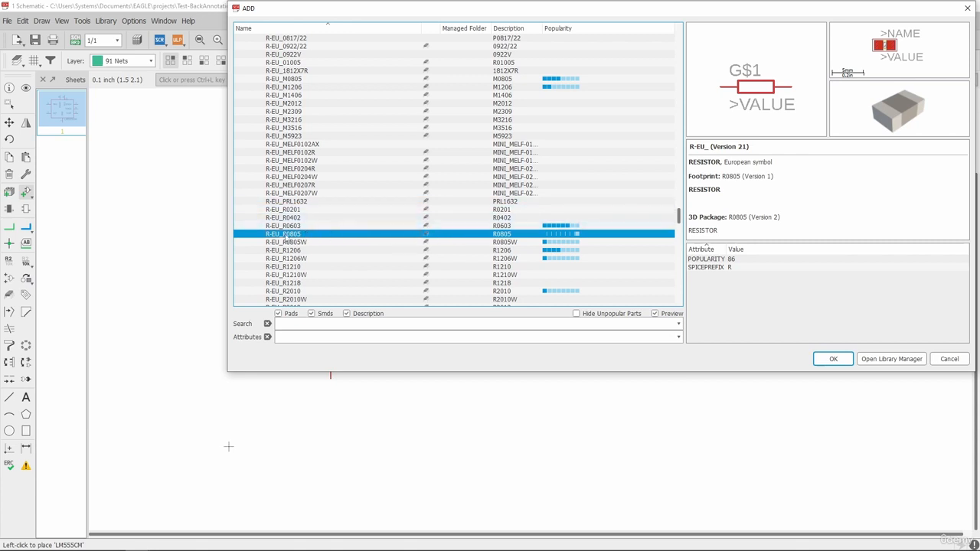
pyautogui.click(833, 359)
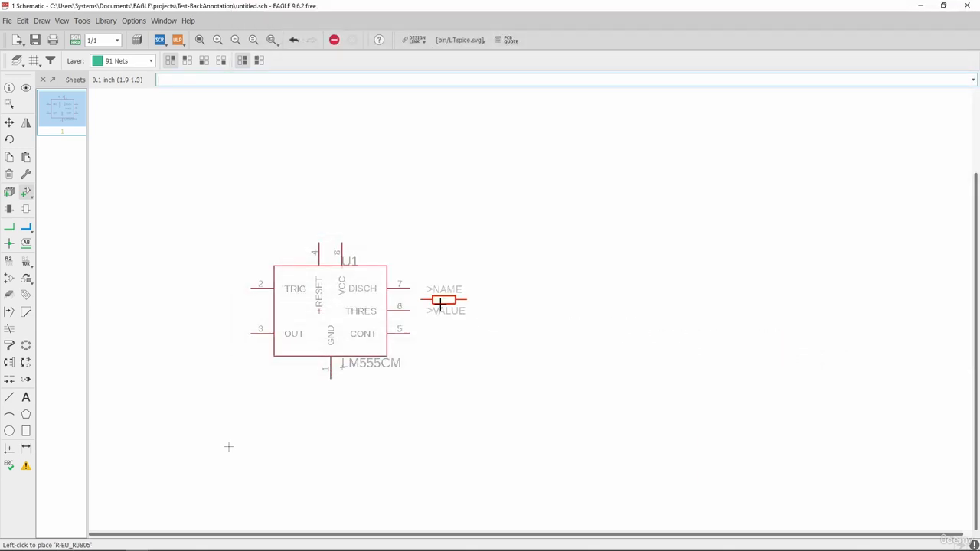
# Place three R-EU_R0805 resistors in a column, one beside each of the LM555CM pins 7, 6 and 5, and finish adding parts.
pyautogui.scroll(3, 451, 295)
pyautogui.click(464, 271)
pyautogui.click(464, 318)
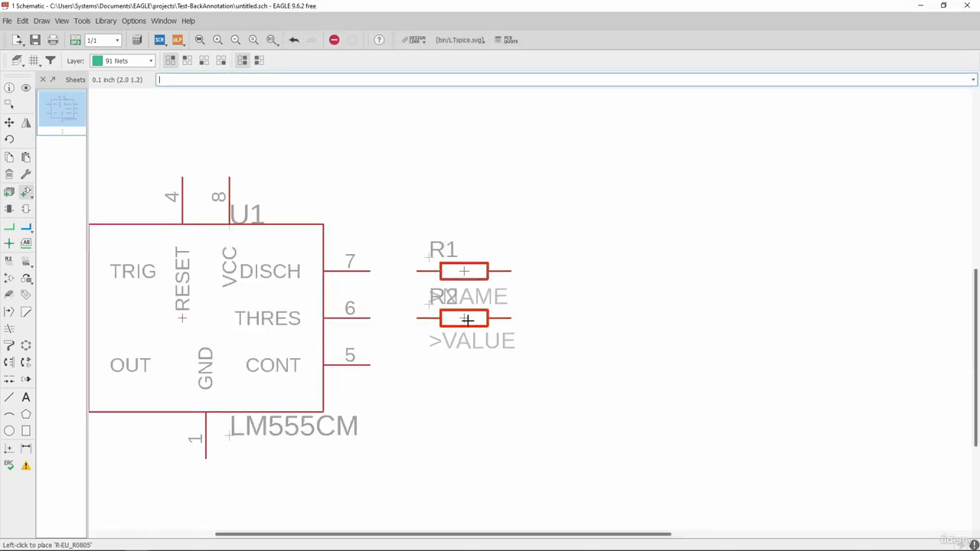
pyautogui.click(463, 364)
pyautogui.press('Escape')
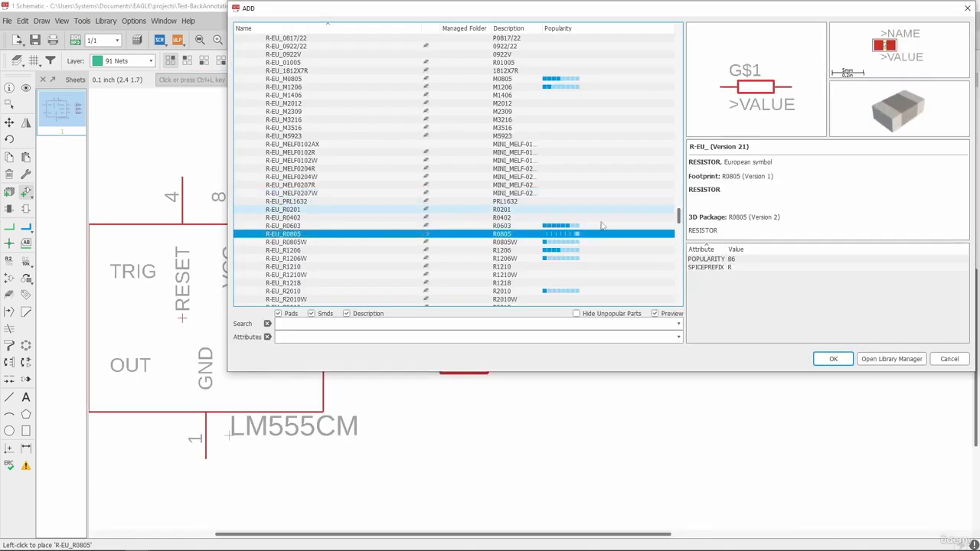
pyautogui.click(932, 356)
# Draw net wires connecting LM555CM pins 7, 6 and 5 to resistors R1, R2 and R3 respectively.
pyautogui.scroll(-4, 381, 206)
pyautogui.scroll(4, 417, 260)
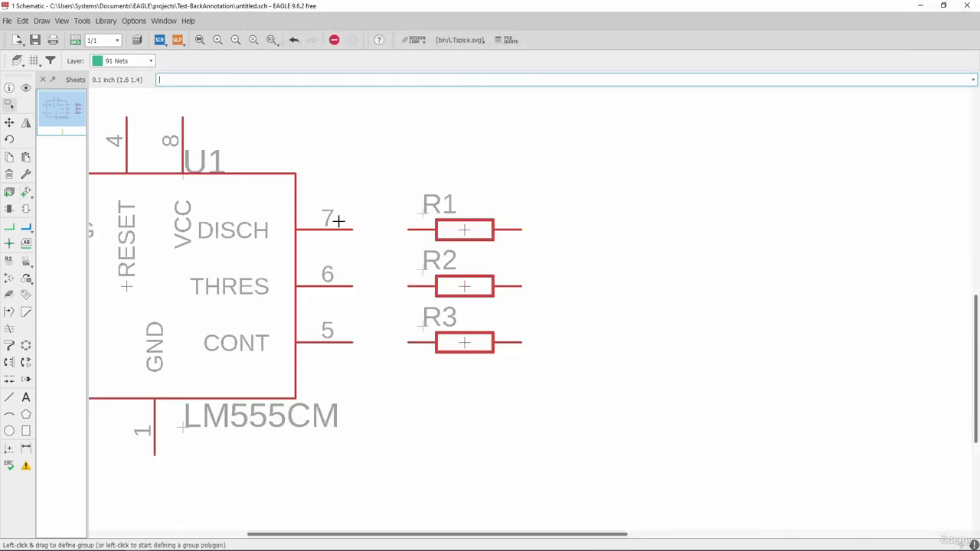
pyautogui.click(10, 227)
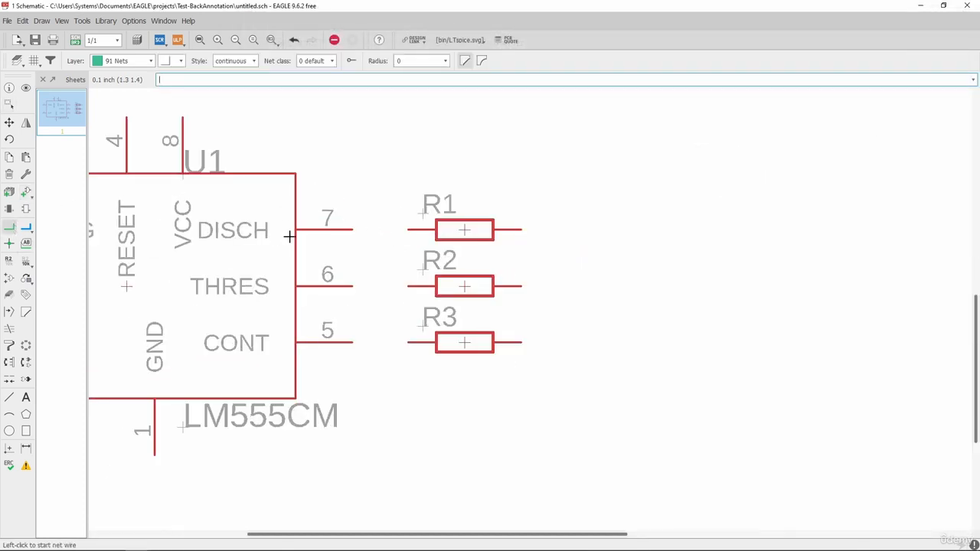
pyautogui.click(353, 229)
pyautogui.click(406, 229)
pyautogui.click(352, 285)
pyautogui.click(408, 285)
pyautogui.click(353, 338)
pyautogui.click(408, 342)
pyautogui.scroll(-3, 444, 329)
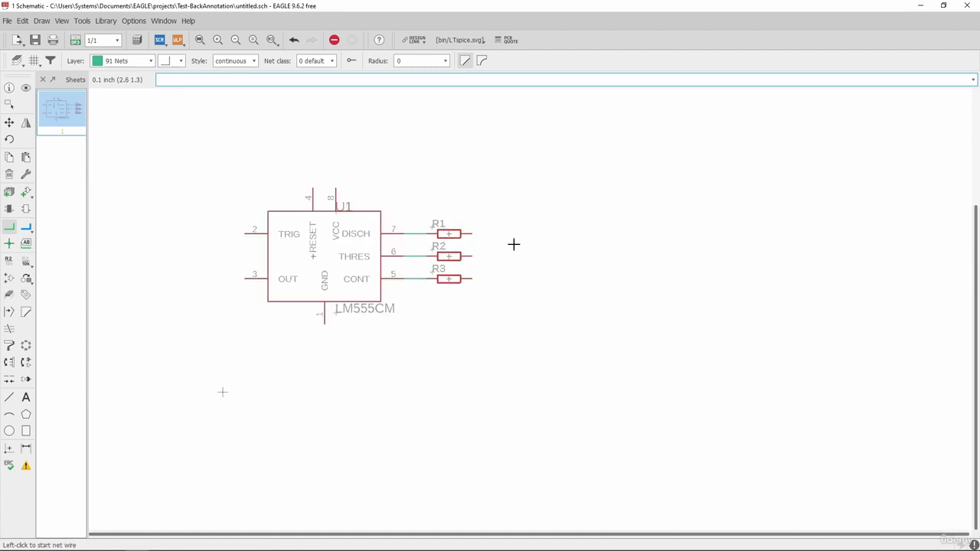
pyautogui.scroll(2, 514, 243)
pyautogui.press('Escape')
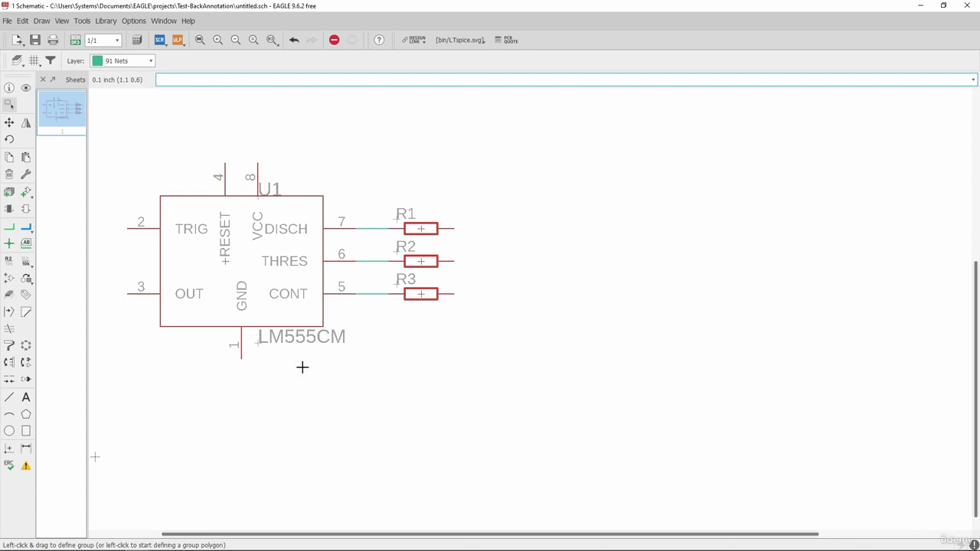
# Generate a new board from the schematic, confirming the creation of untitled.brd.
pyautogui.click(74, 40)
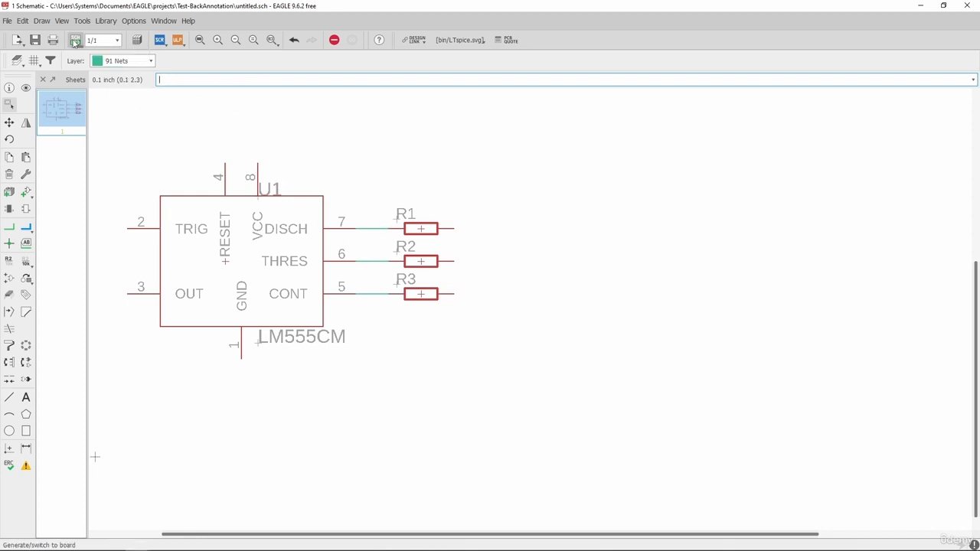
pyautogui.moveTo(101, 13); pyautogui.dragTo(198, 35)
pyautogui.click(286, 90)
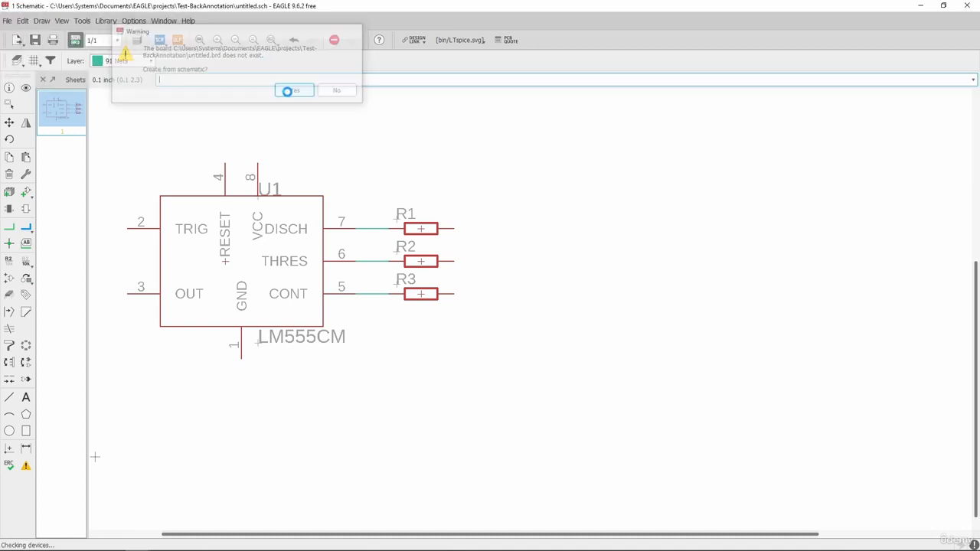
# Group U1 and the three resistors in the board layout and move the group inside the board outline.
pyautogui.scroll(-4, 713, 179)
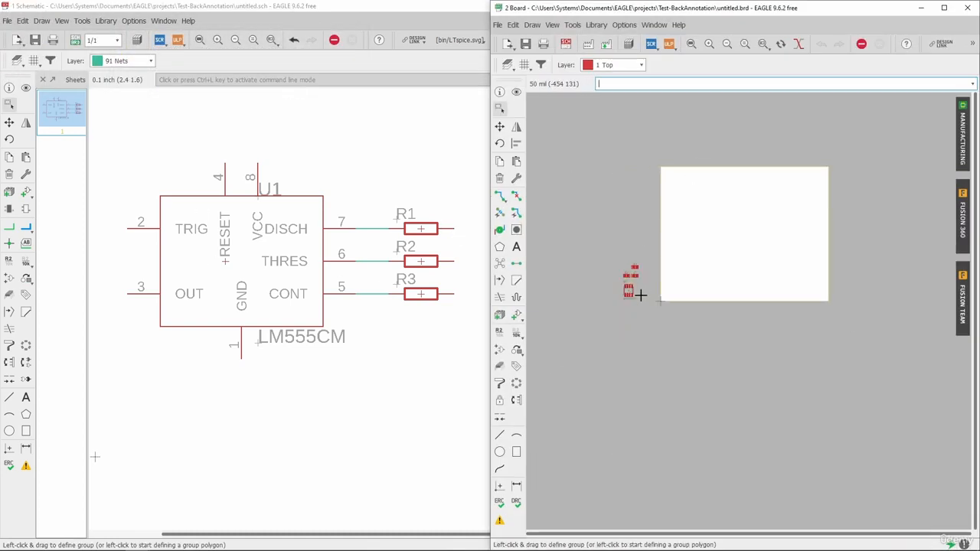
pyautogui.scroll(8, 608, 227)
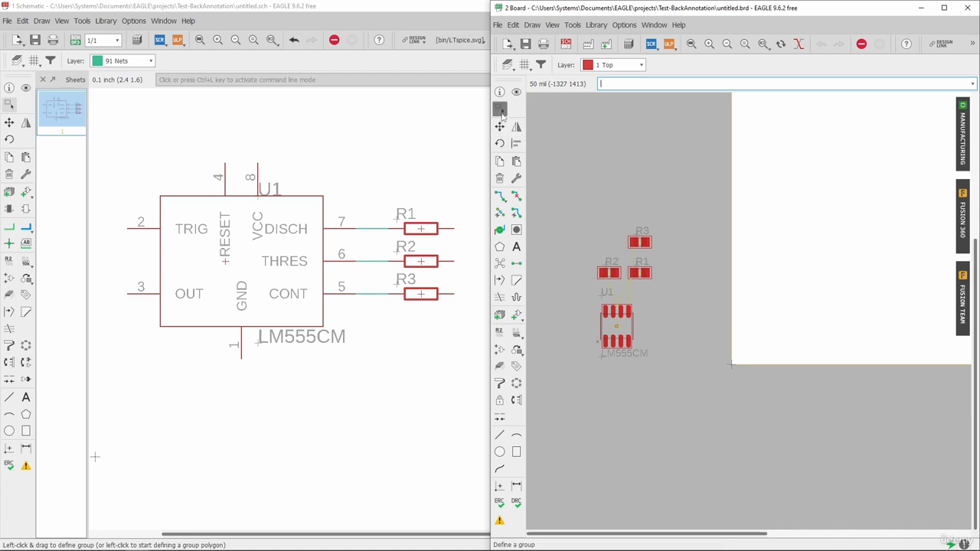
pyautogui.moveTo(580, 195); pyautogui.dragTo(677, 370)
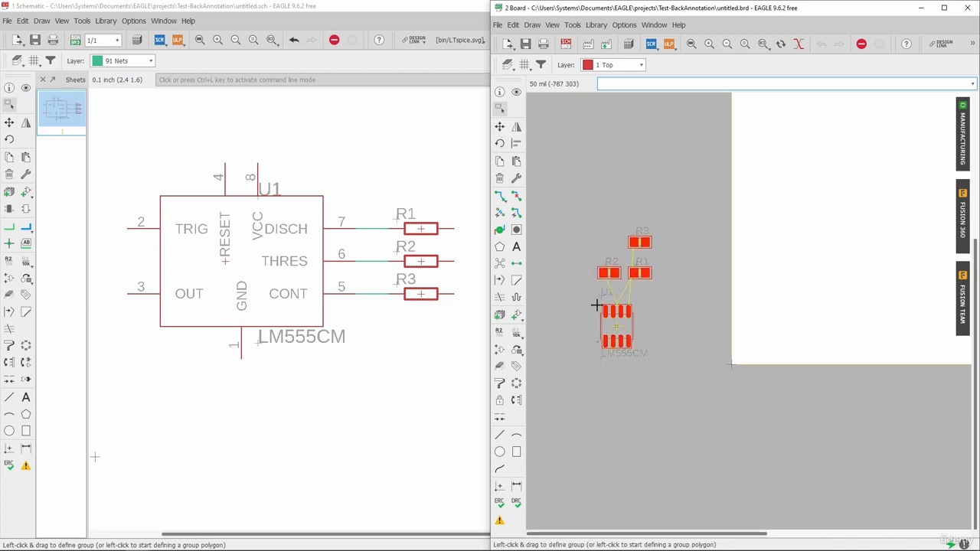
pyautogui.click(498, 127)
pyautogui.keyDown('ctrl'); pyautogui.rightClick(619, 154); pyautogui.keyUp('ctrl')
pyautogui.click(644, 154)
pyautogui.scroll(-4, 614, 225)
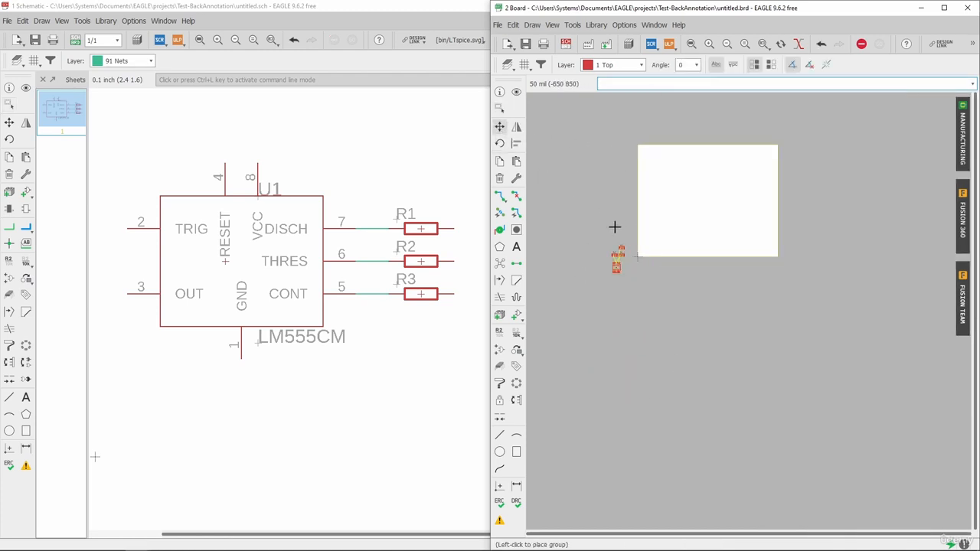
pyautogui.scroll(2, 682, 177)
pyautogui.scroll(2, 637, 206)
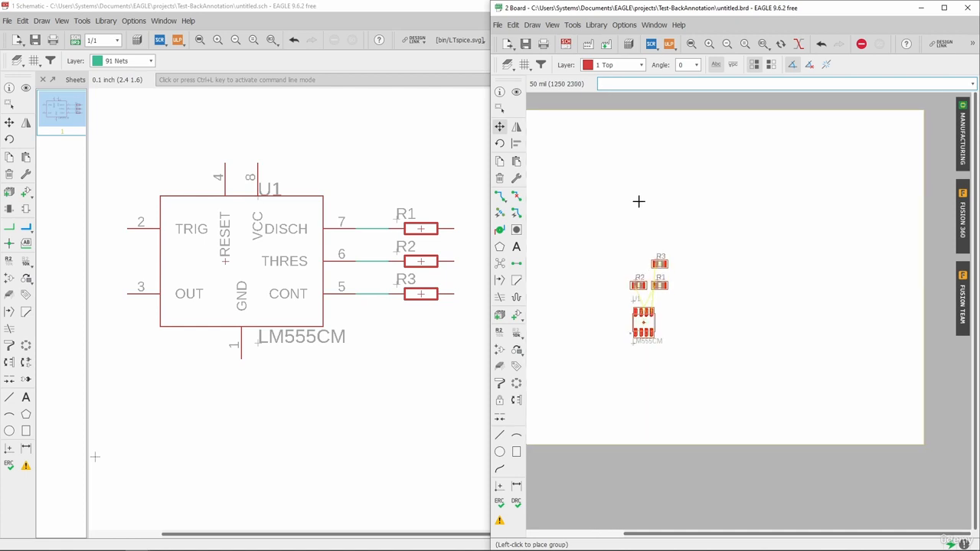
pyautogui.click(640, 200)
# Save the board together with its schematic and close only the board window, leaving the schematic open.
pyautogui.scroll(5, 658, 230)
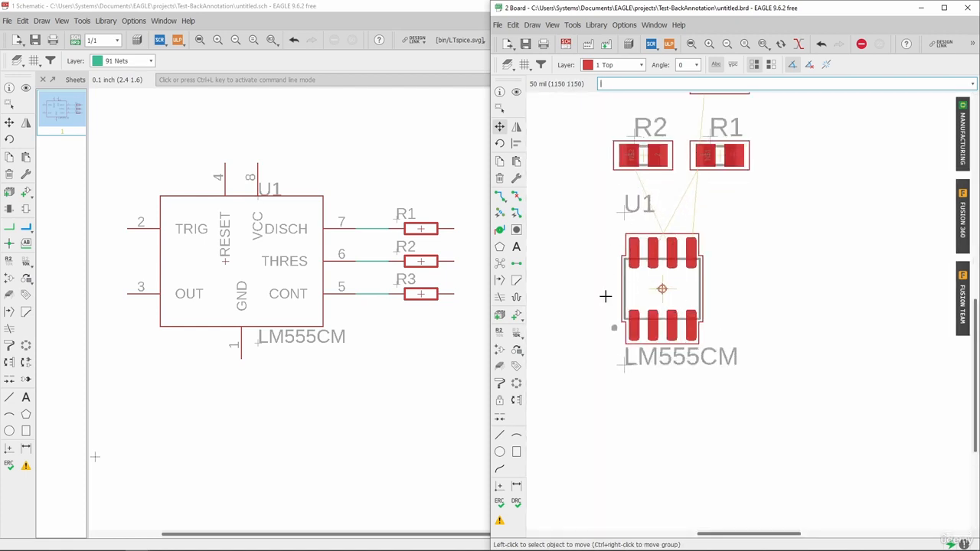
pyautogui.scroll(-2, 623, 312)
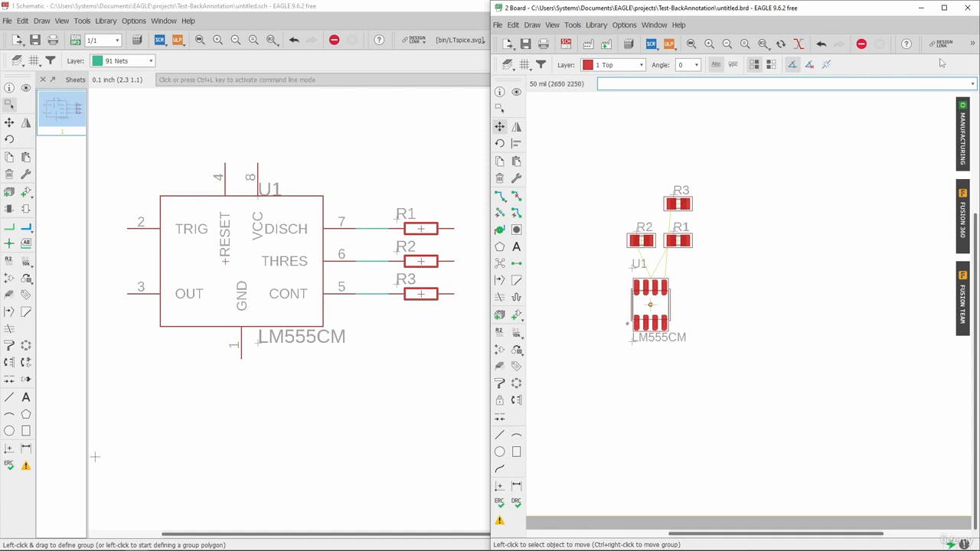
pyautogui.click(967, 9)
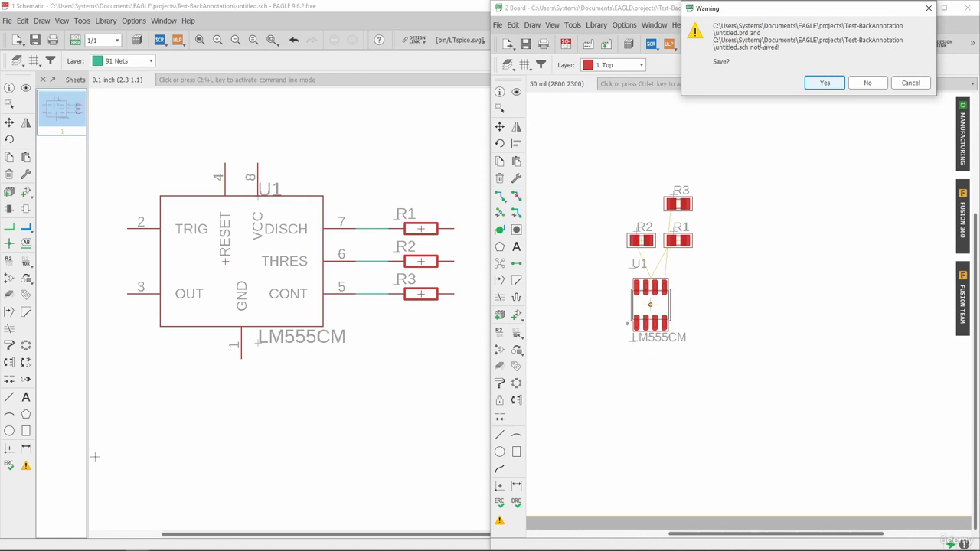
pyautogui.click(928, 8)
pyautogui.click(524, 44)
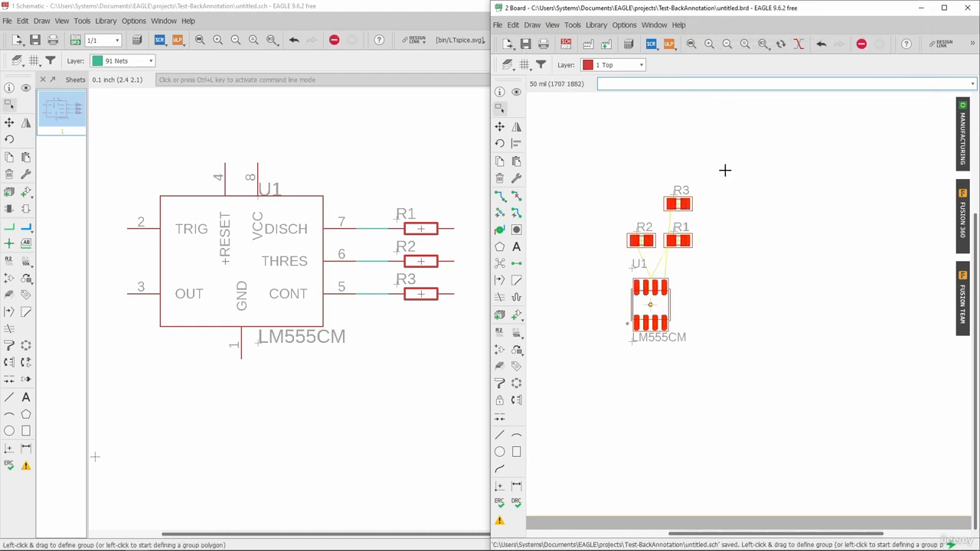
pyautogui.click(966, 7)
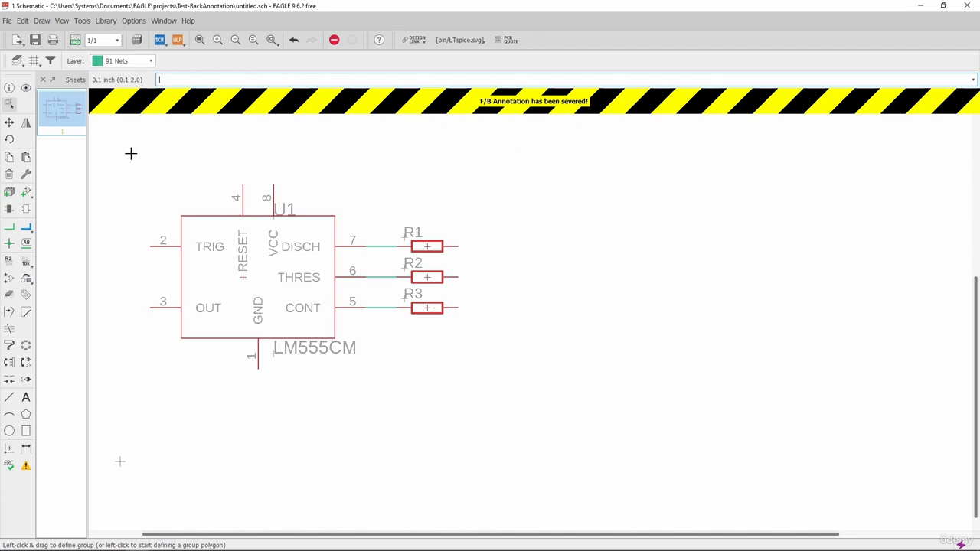
# Delete resistor R1 and the net wires at LM555CM pins 7 and 6, and save the schematic.
pyautogui.click(9, 175)
pyautogui.scroll(3, 395, 260)
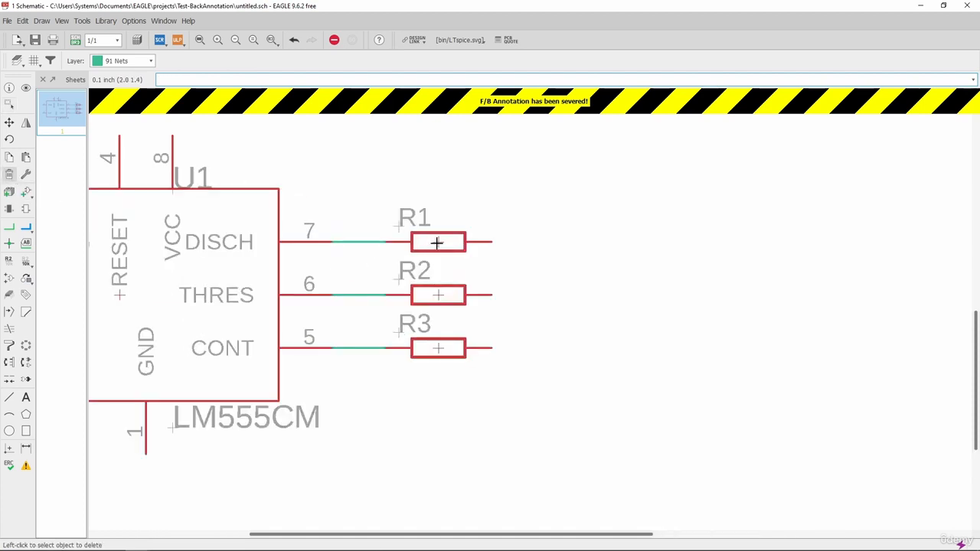
pyautogui.scroll(-3, 525, 258)
pyautogui.scroll(2, 468, 258)
pyautogui.click(478, 242)
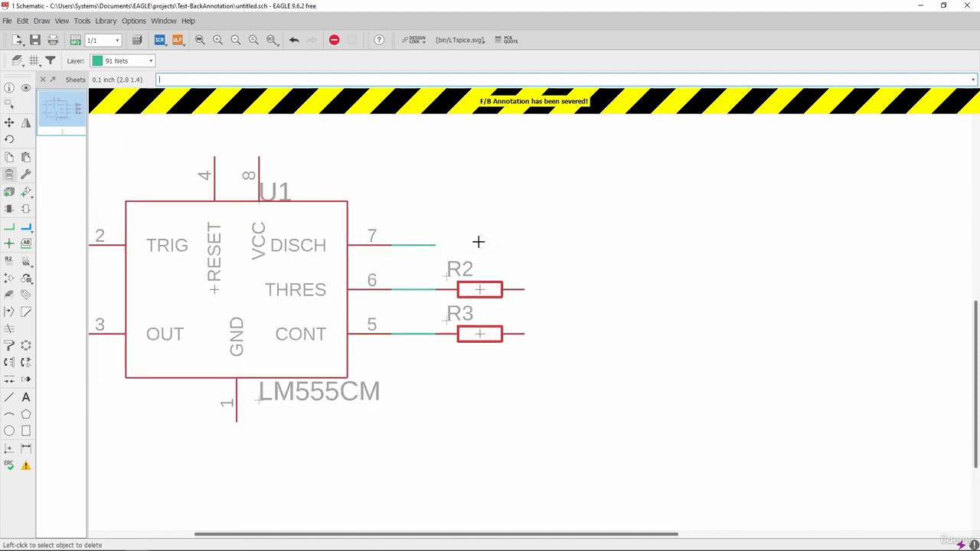
pyautogui.click(417, 243)
pyautogui.click(416, 289)
pyautogui.click(35, 39)
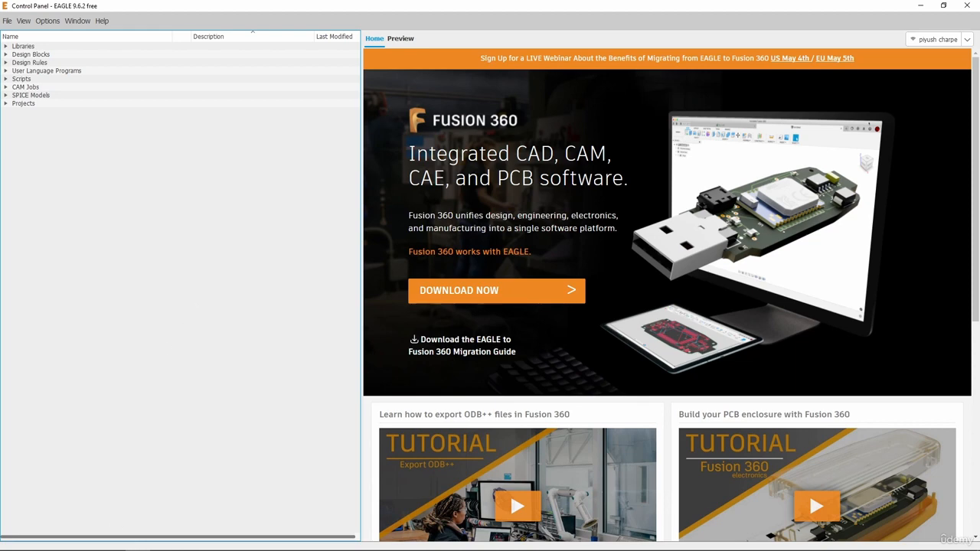
# Switch to File Explorer, open untitled.sch from the Test-BackAnnotation project folder and dismiss the consistency warning.
pyautogui.click(62, 540)
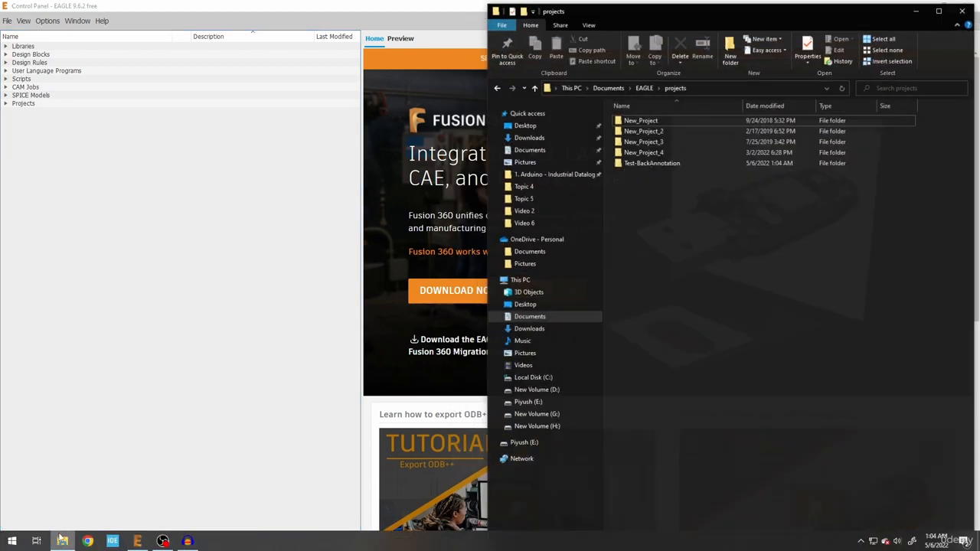
pyautogui.doubleClick(672, 163)
pyautogui.click(667, 151)
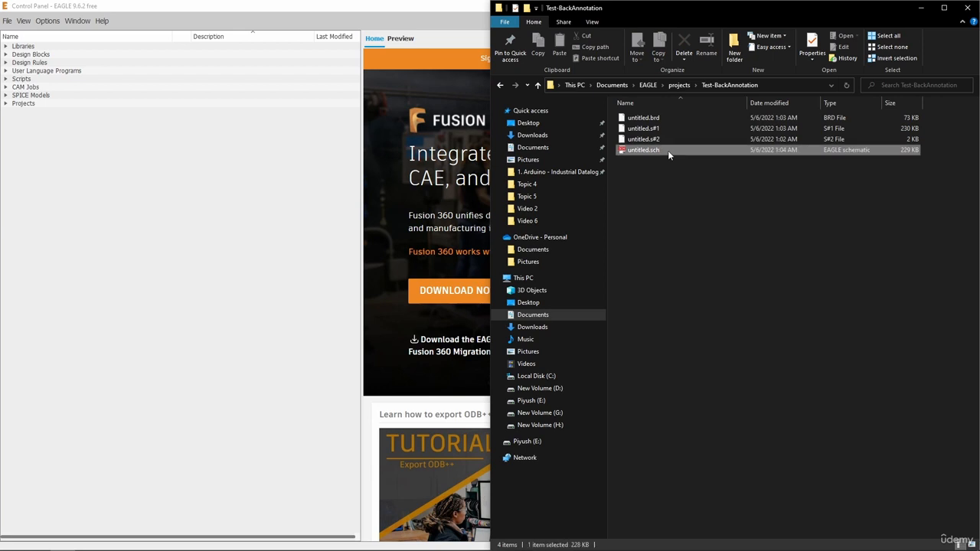
pyautogui.doubleClick(667, 150)
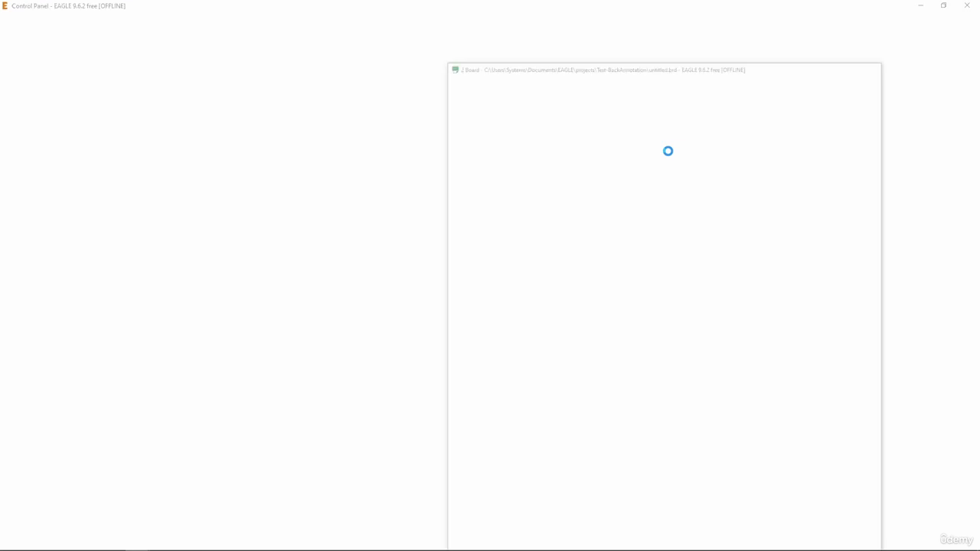
pyautogui.moveTo(659, 115); pyautogui.dragTo(280, 114)
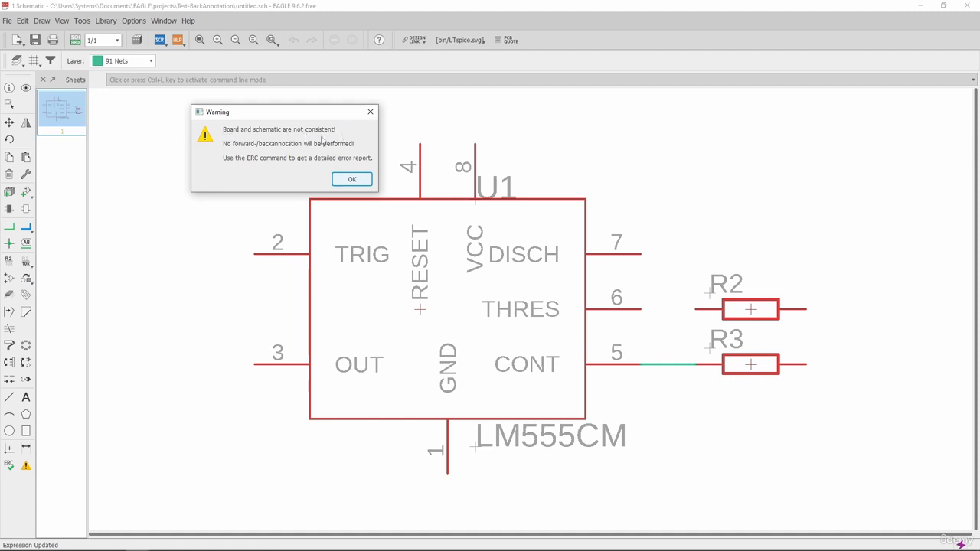
pyautogui.click(352, 180)
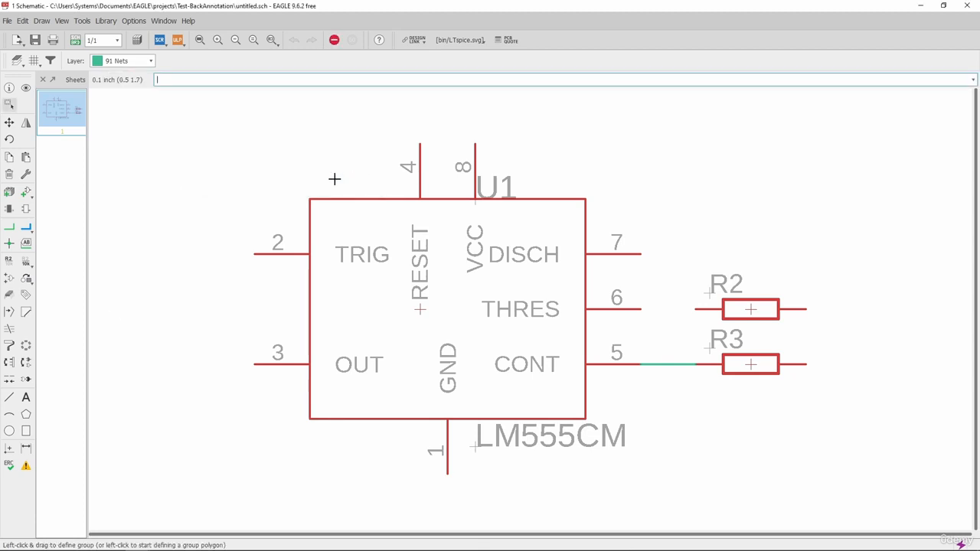
# Run the electrical rule check on the schematic, examine the R1 consistency error and close the error list.
pyautogui.click(26, 466)
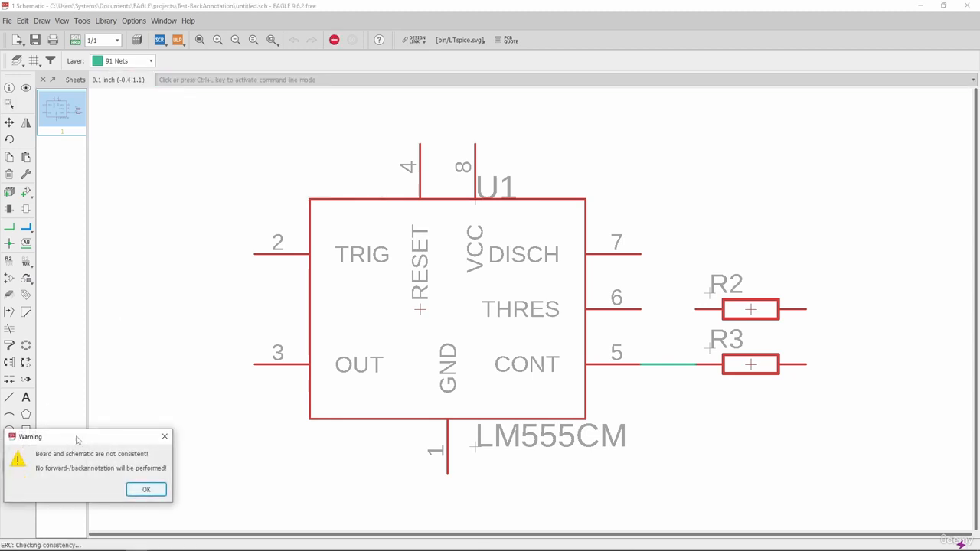
pyautogui.click(246, 419)
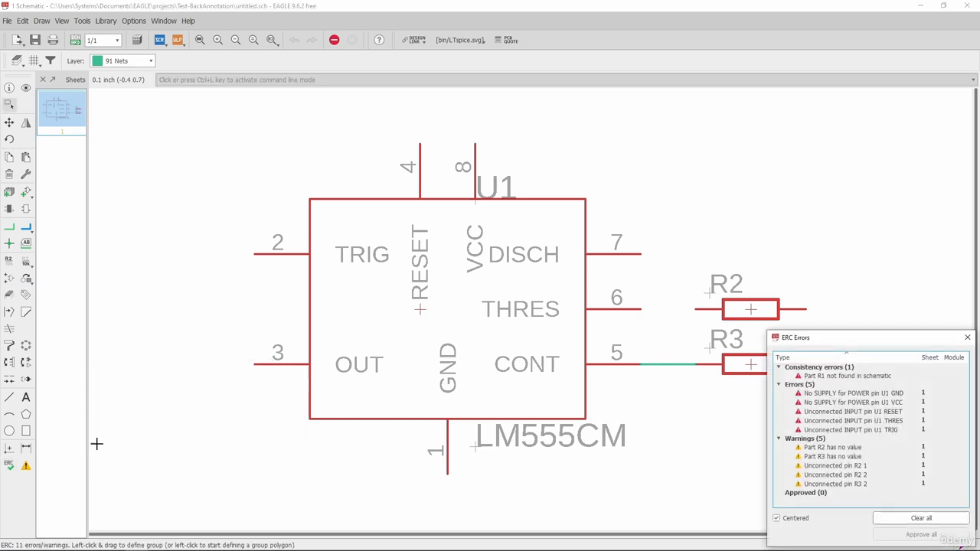
pyautogui.click(9, 466)
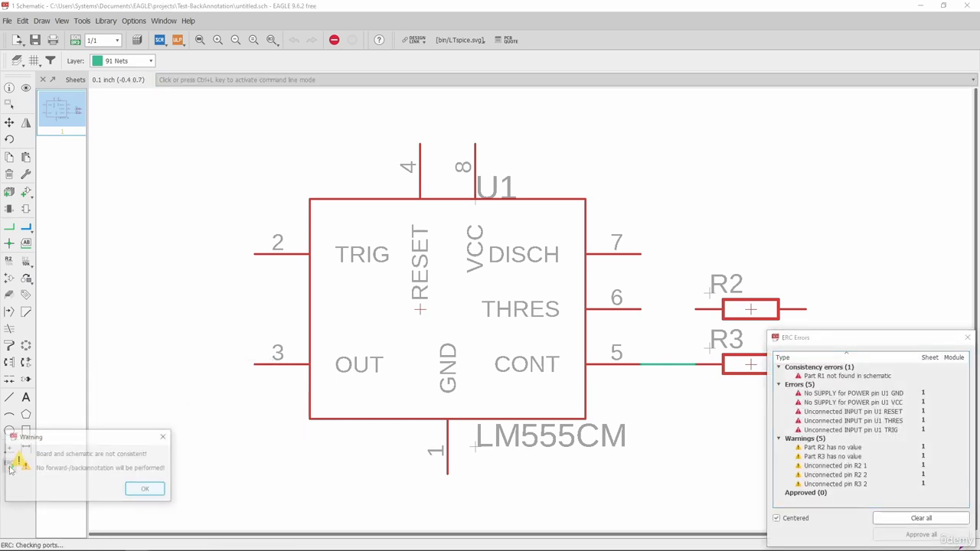
pyautogui.click(146, 489)
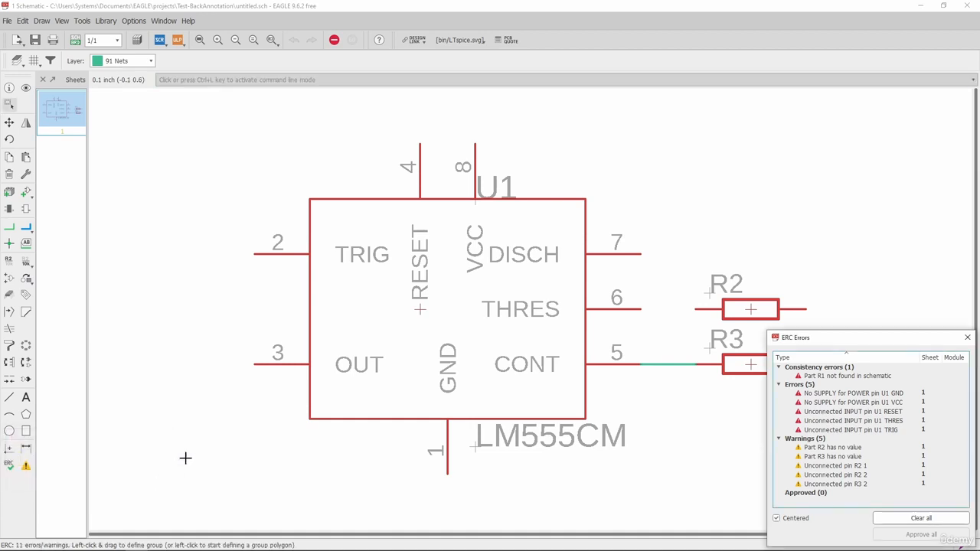
pyautogui.moveTo(817, 342); pyautogui.dragTo(160, 97)
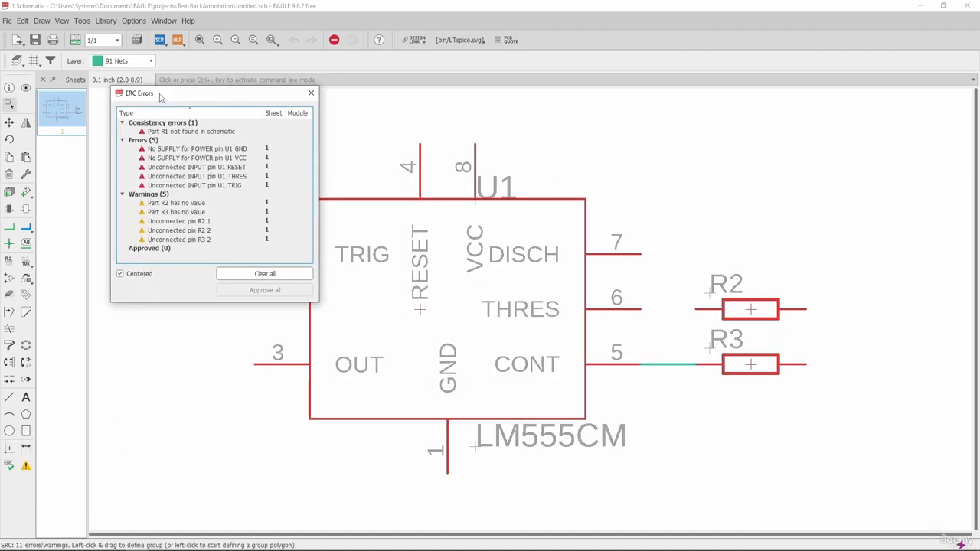
pyautogui.click(169, 134)
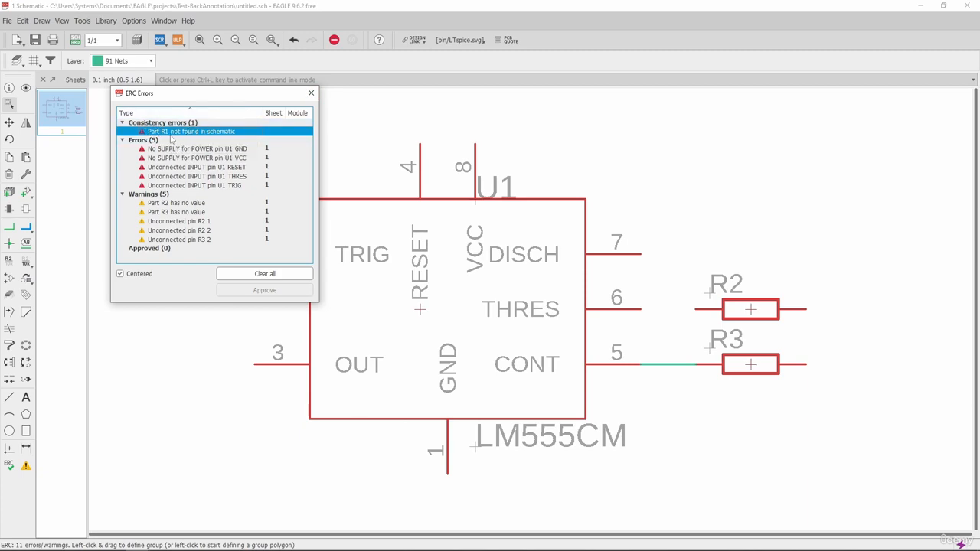
pyautogui.click(310, 93)
# Arrange the schematic window side by side with the board layout, bringing up the board and dismissing the consistency warning.
pyautogui.moveTo(388, 6); pyautogui.dragTo(2, 61)
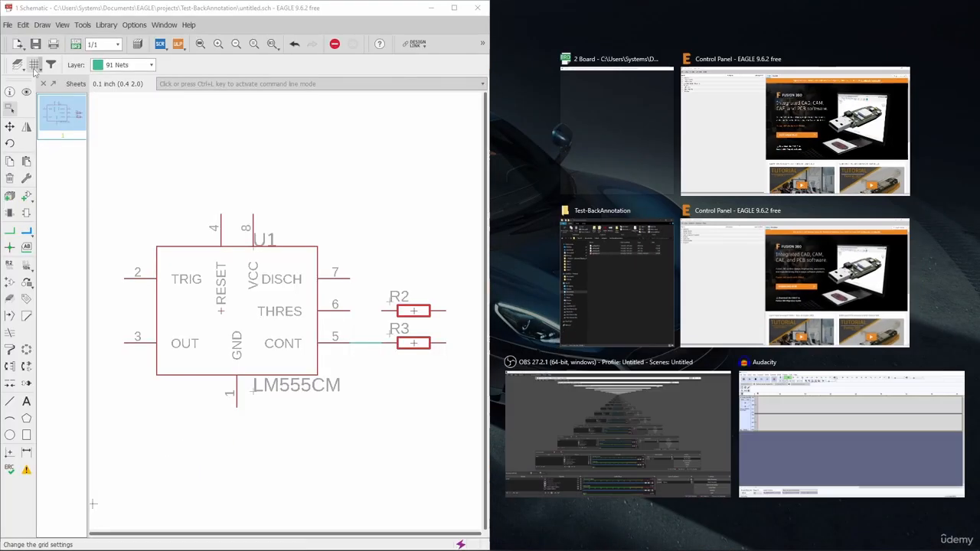
pyautogui.click(81, 45)
pyautogui.click(161, 76)
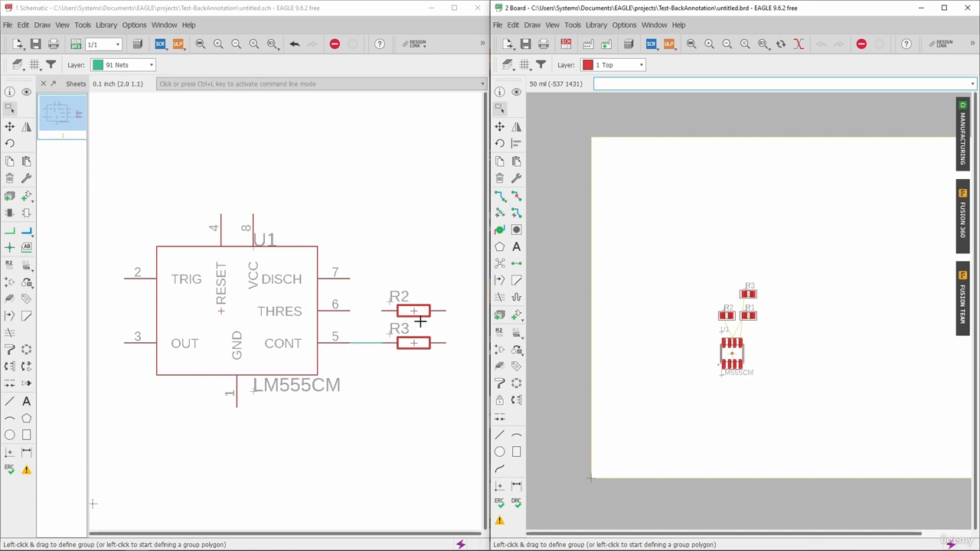
pyautogui.scroll(2, 441, 340)
pyautogui.scroll(-2, 310, 266)
pyautogui.scroll(3, 223, 267)
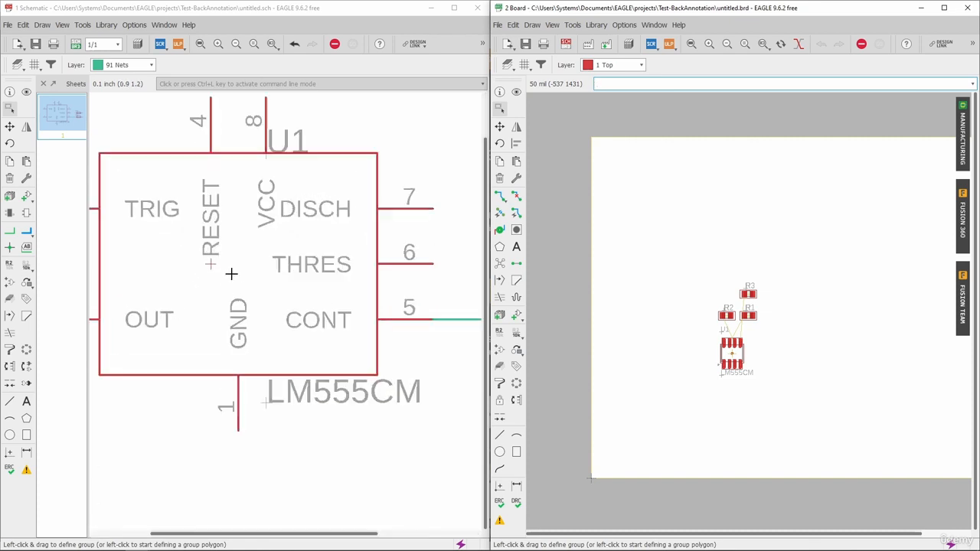
pyautogui.scroll(-4, 216, 265)
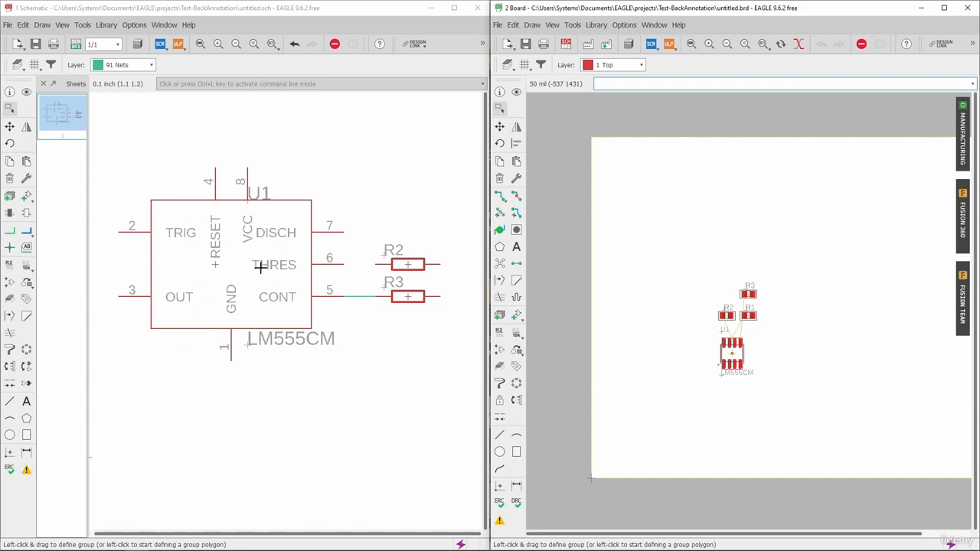
# Highlight U1 in the schematic with the Show tool and check whether it is also highlighted on the board.
pyautogui.click(25, 92)
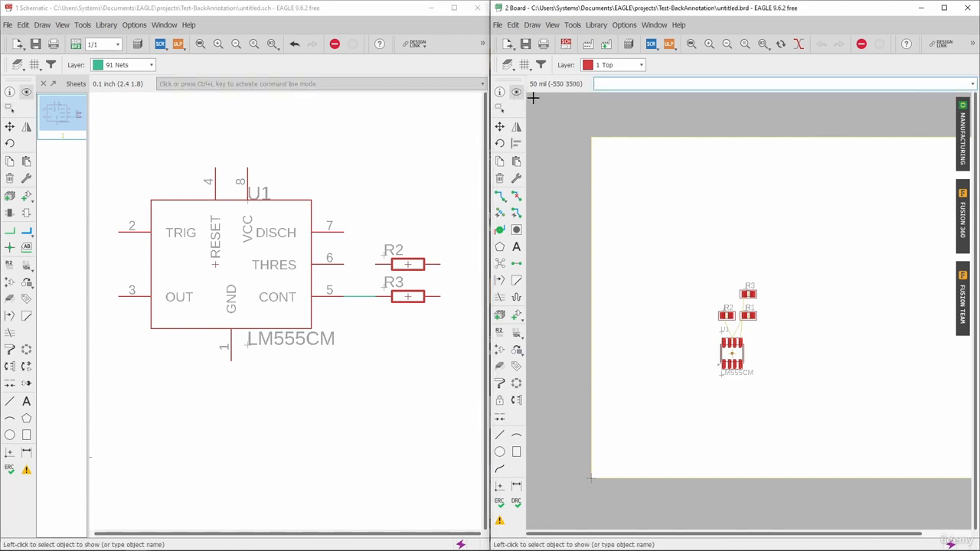
pyautogui.scroll(3, 262, 249)
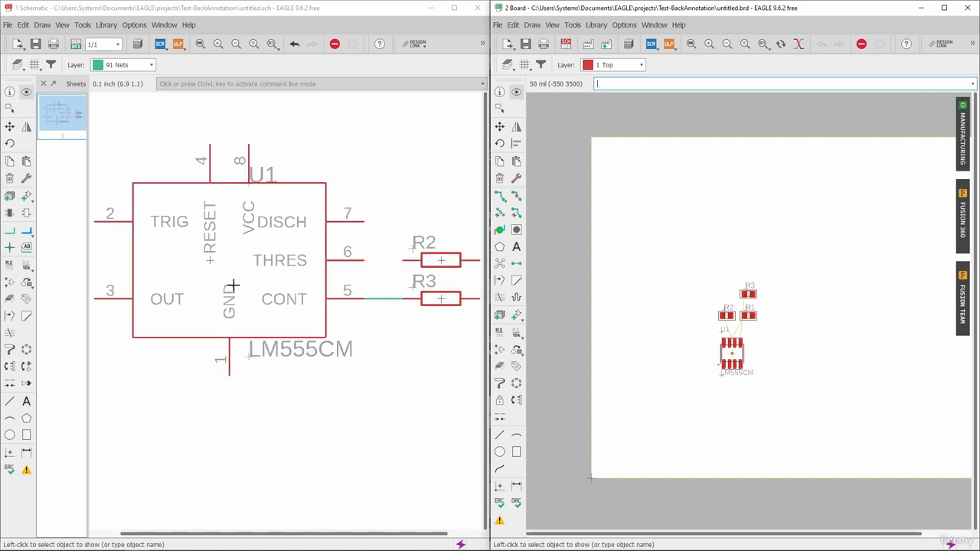
pyautogui.click(203, 249)
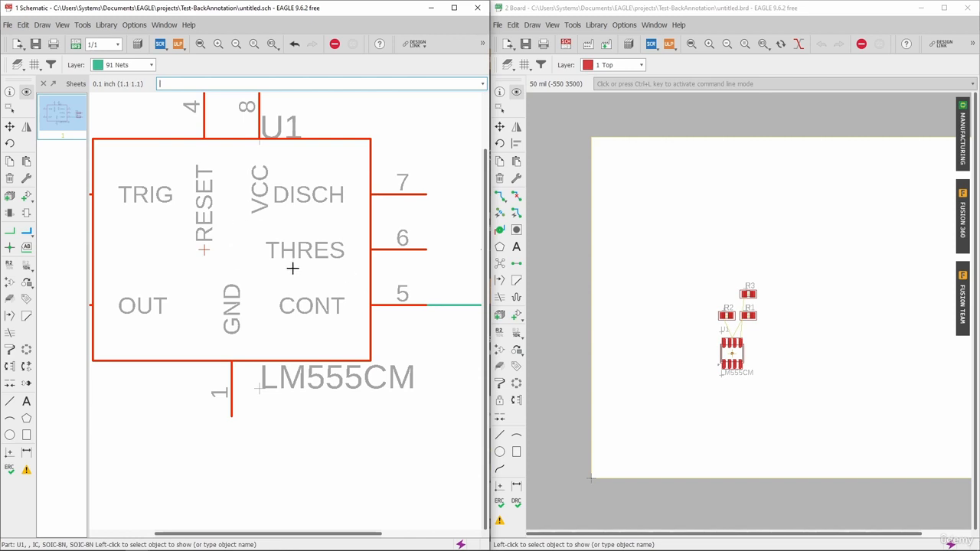
pyautogui.scroll(3, 746, 379)
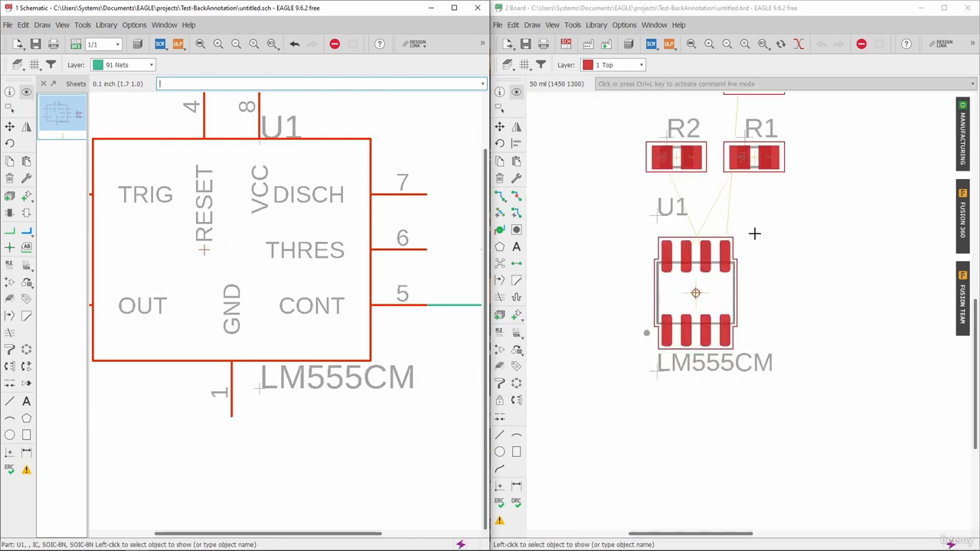
pyautogui.scroll(-5, 665, 367)
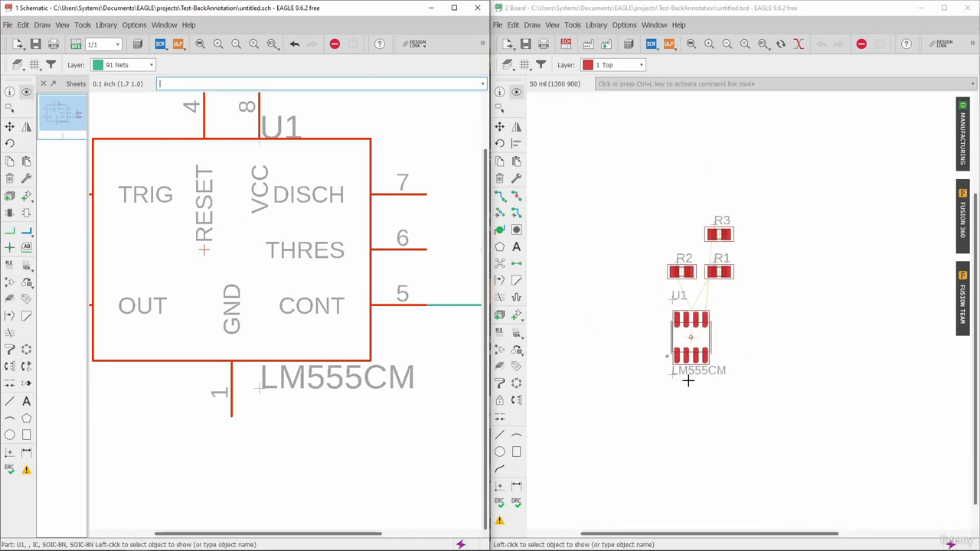
pyautogui.scroll(-3, 99, 283)
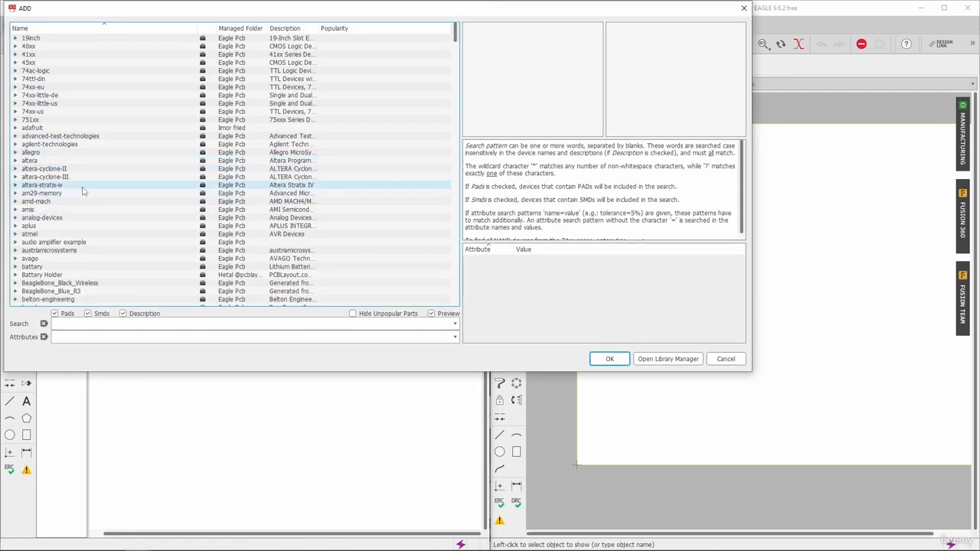
# Add a second LM555CM from the IC library, placing one copy above and to the right of U1 in the schematic.
pyautogui.scroll(-8, 84, 191)
pyautogui.scroll(-18, 80, 190)
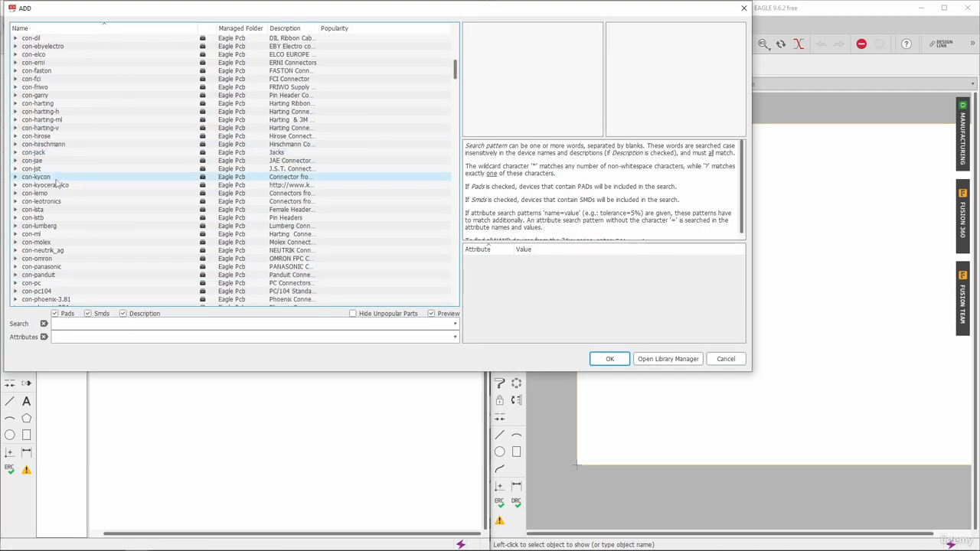
pyautogui.scroll(-17, 53, 181)
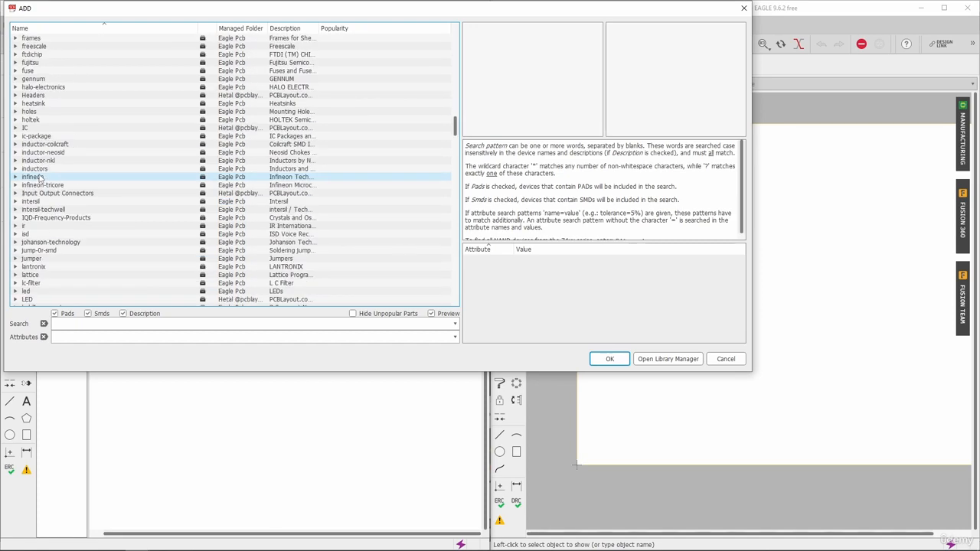
pyautogui.doubleClick(23, 128)
pyautogui.click(65, 202)
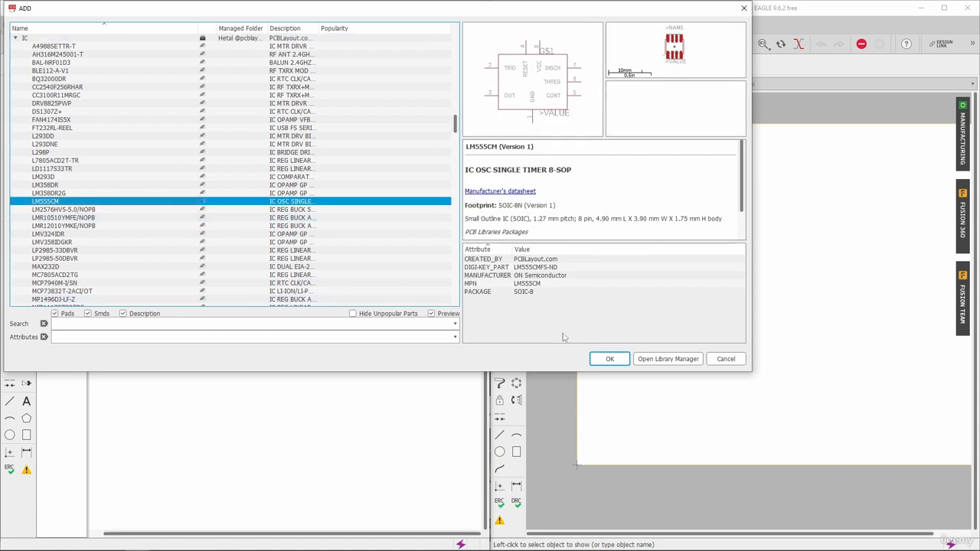
pyautogui.click(607, 359)
pyautogui.scroll(-5, 256, 247)
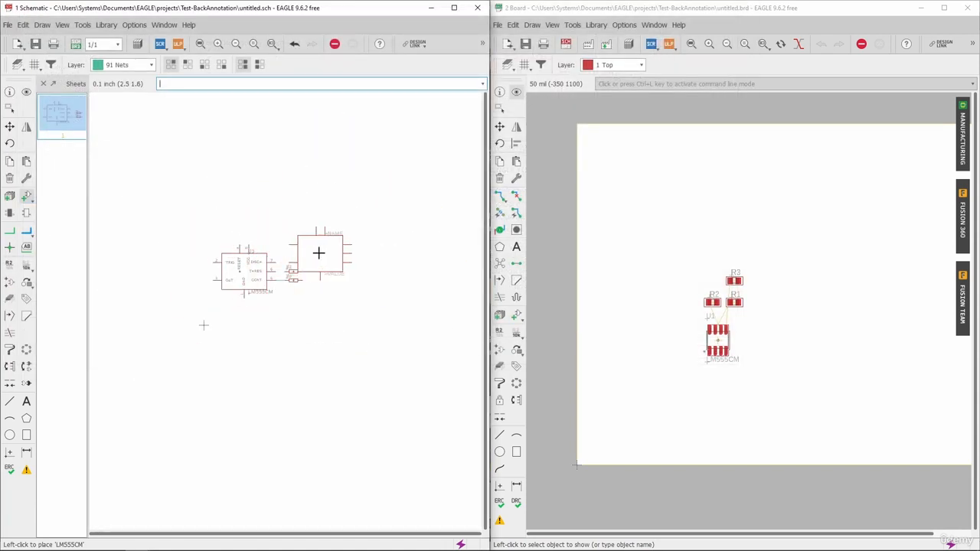
pyautogui.scroll(3, 317, 252)
pyautogui.click(323, 222)
pyautogui.press('Escape')
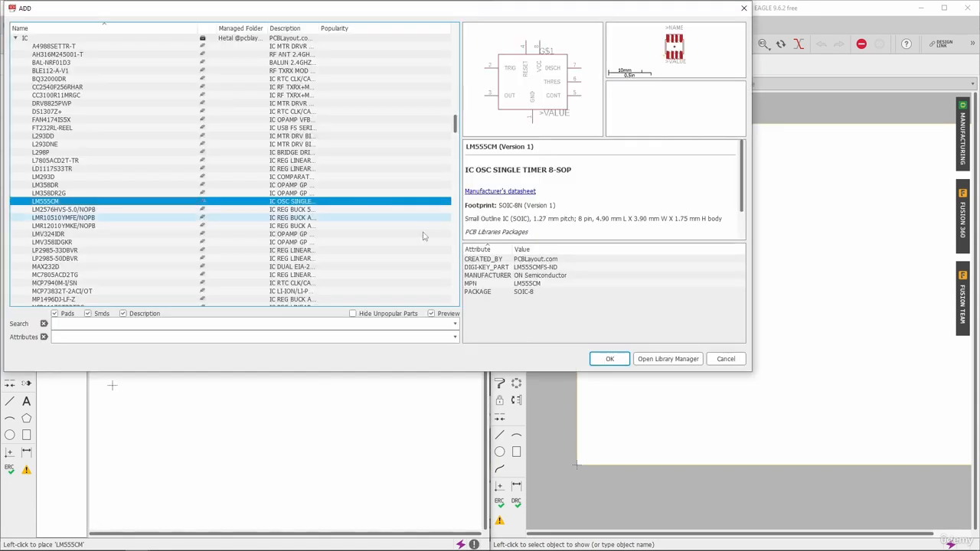
pyautogui.click(746, 360)
# Examine the board for the added LM555CM and close the board window, keeping the schematic open.
pyautogui.scroll(-3, 647, 299)
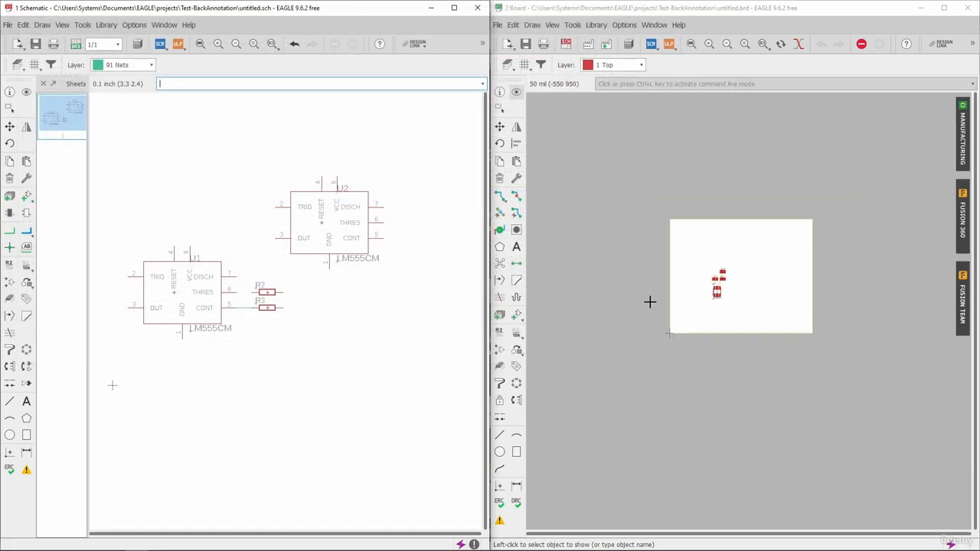
pyautogui.scroll(4, 693, 285)
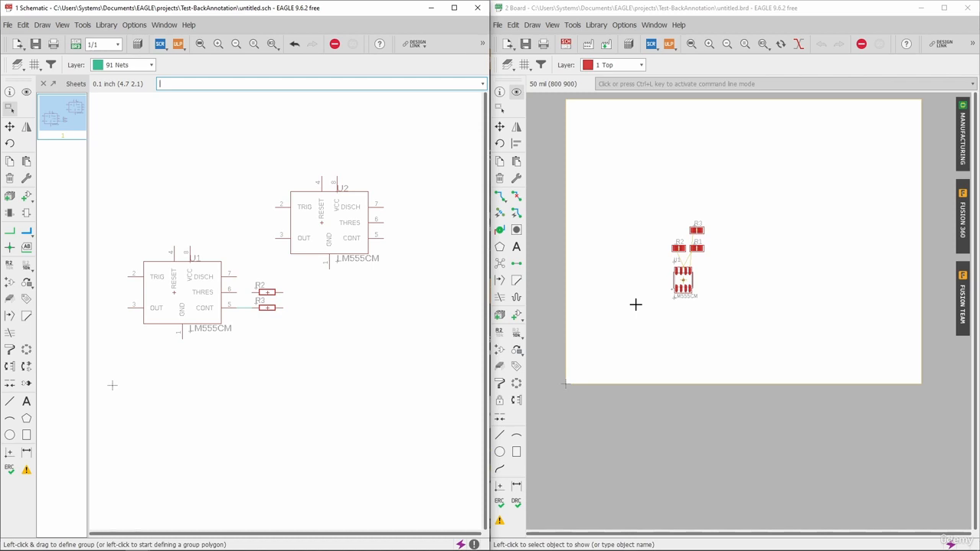
pyautogui.click(975, 7)
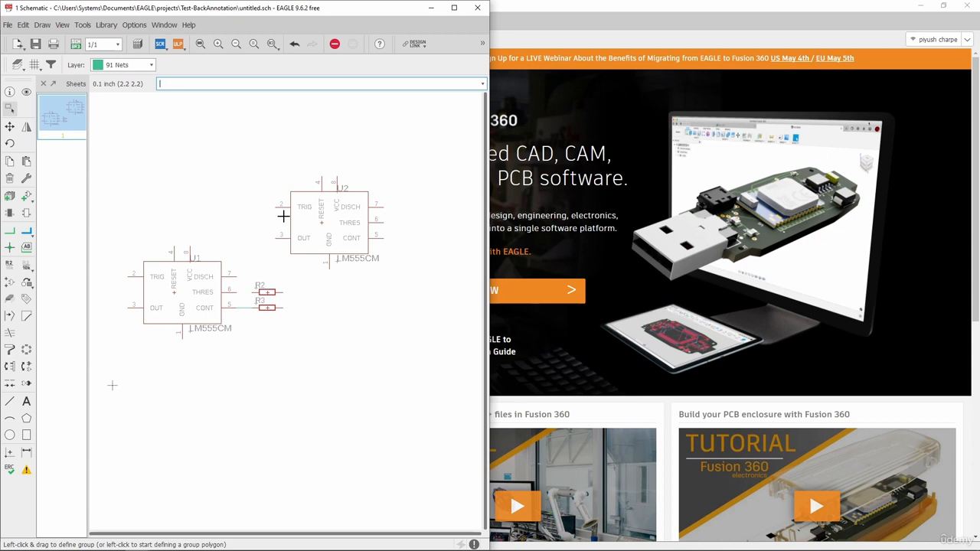
# Bring up the Test-BackAnnotation folder and reopen the board from the schematic, dismissing the consistency warning.
pyautogui.click(62, 544)
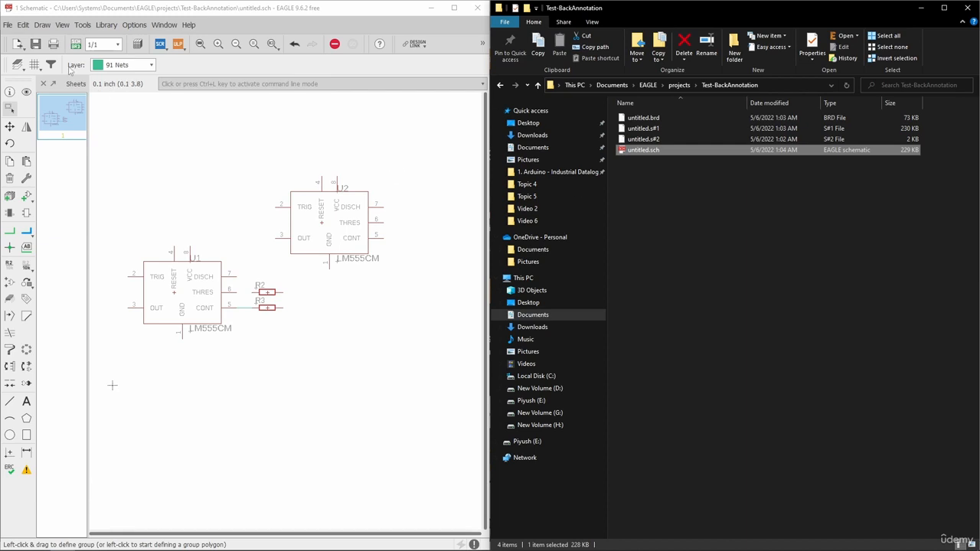
pyautogui.click(76, 42)
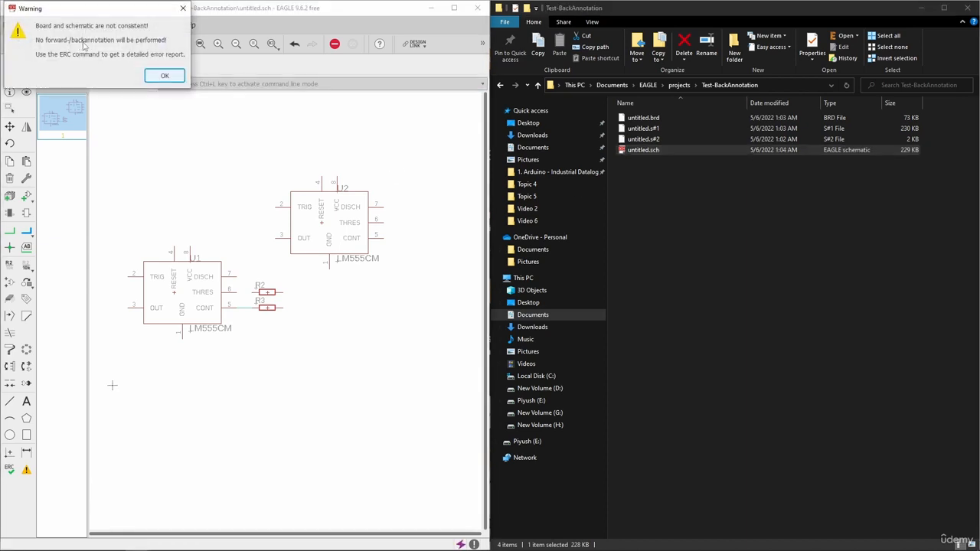
pyautogui.moveTo(90, 9); pyautogui.dragTo(186, 13)
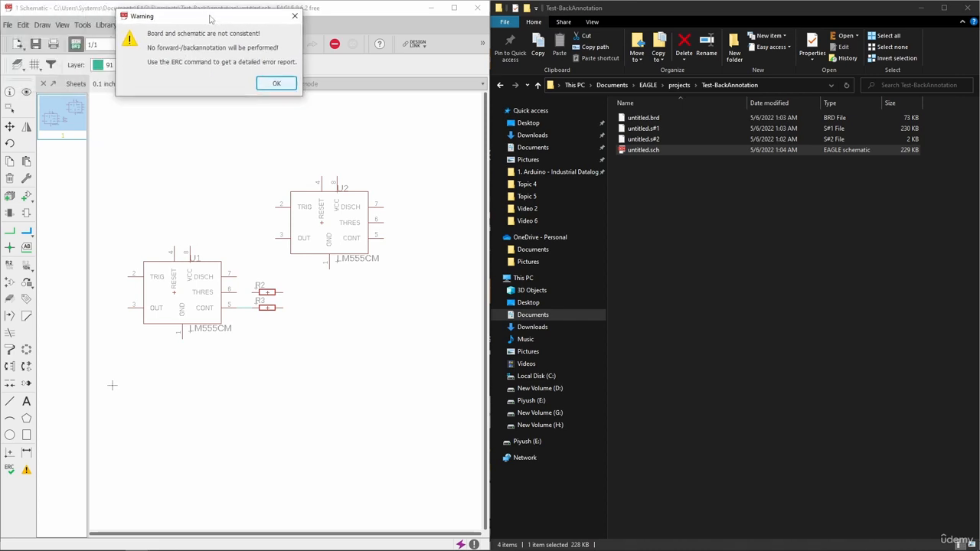
pyautogui.click(262, 79)
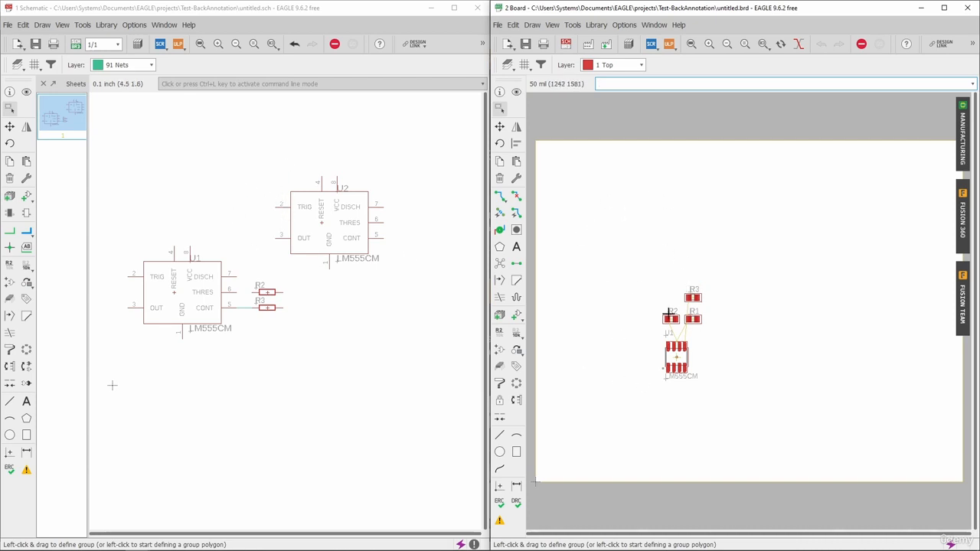
# Close the board window and delete untitled.brd from the Test-BackAnnotation folder.
pyautogui.click(967, 7)
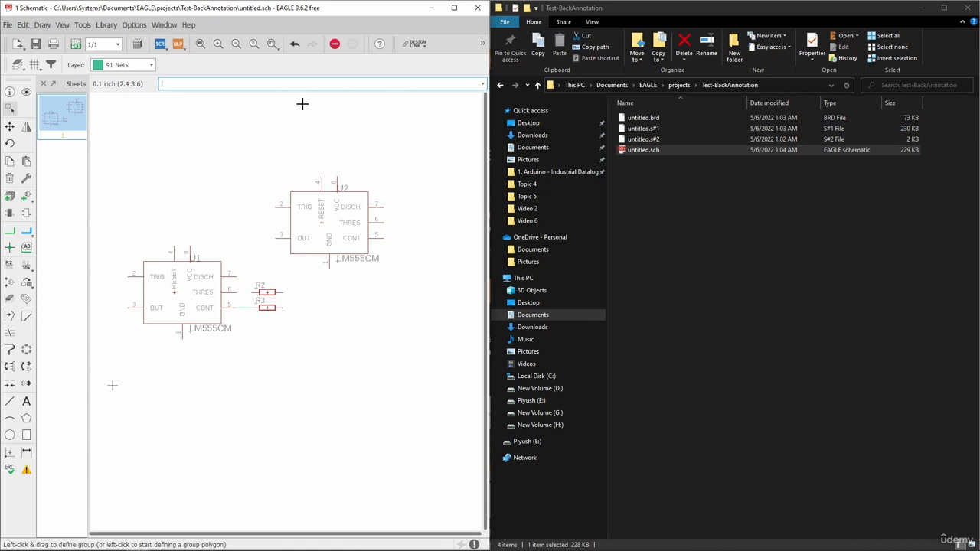
pyautogui.click(649, 120)
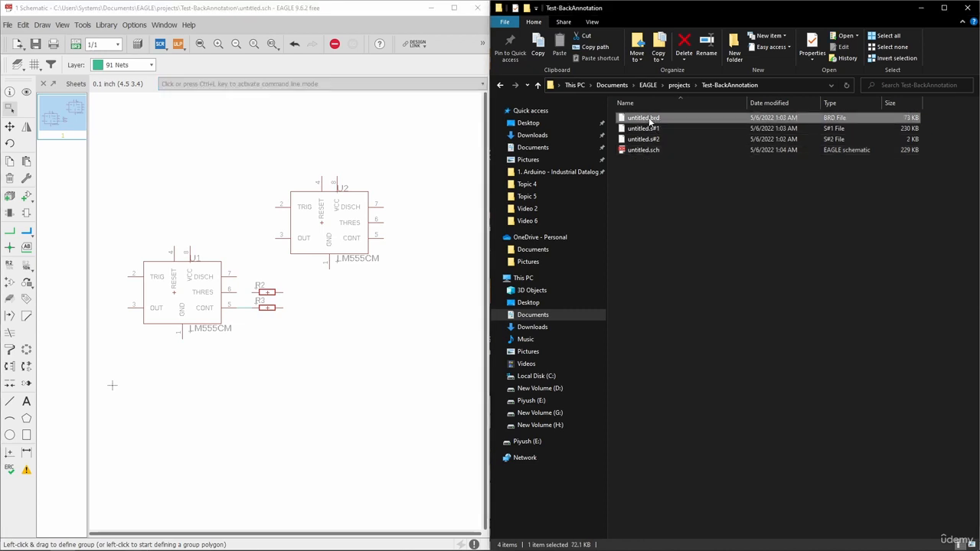
pyautogui.press('Delete')
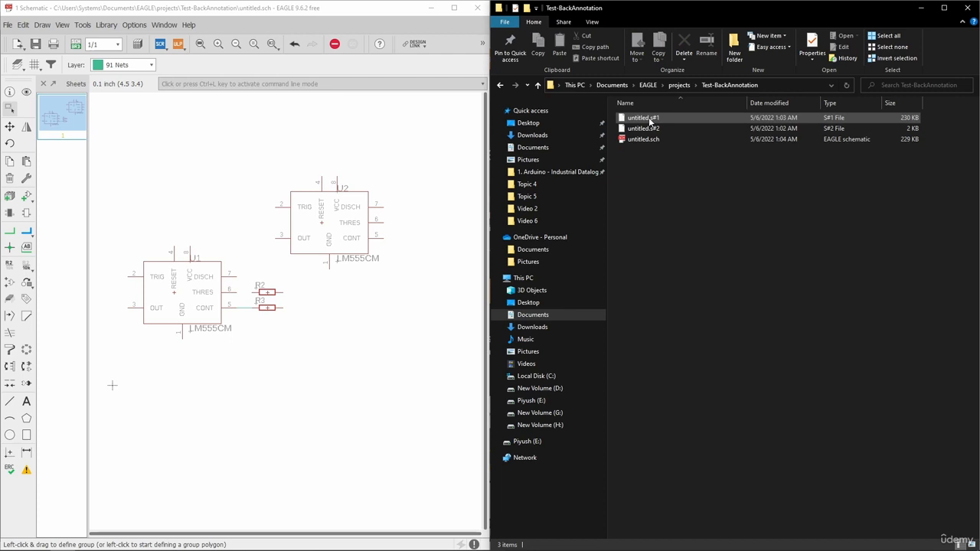
# Generate a new board from the open schematic, agreeing to create the missing board file.
pyautogui.click(262, 135)
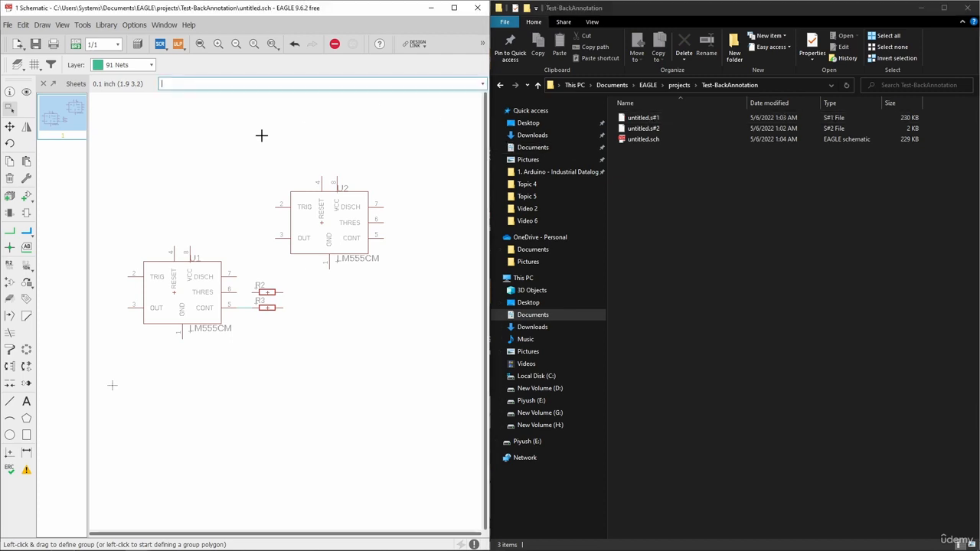
pyautogui.click(76, 45)
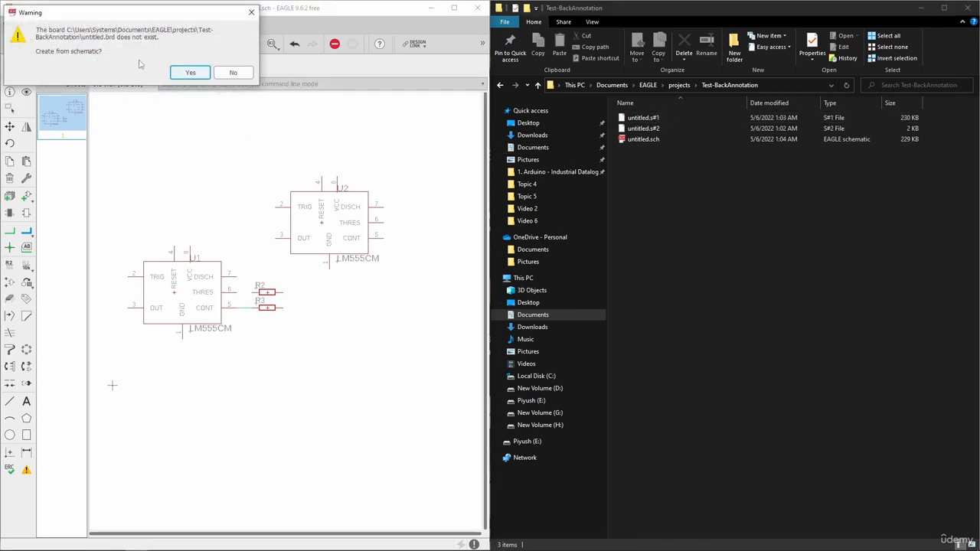
pyautogui.click(189, 72)
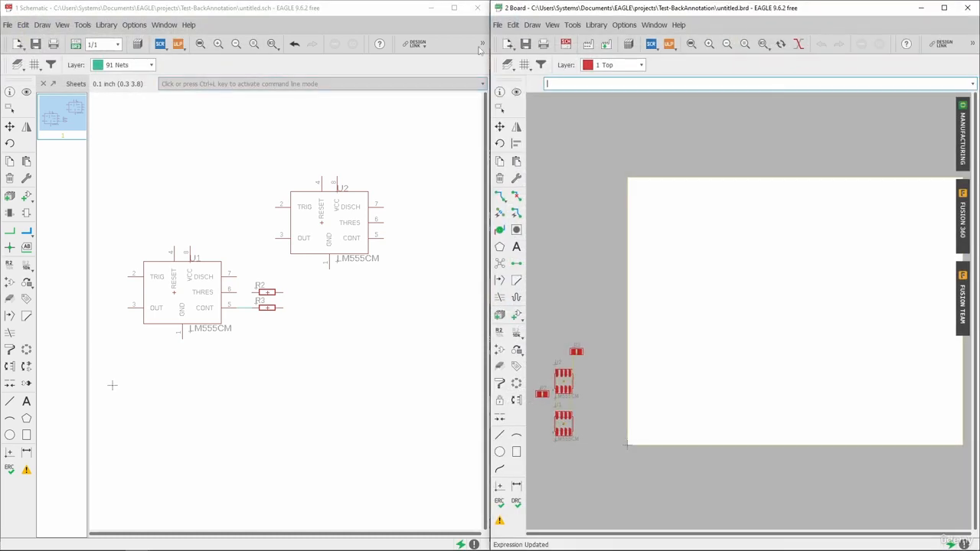
# Save the newly generated board and check the project folder for the new untitled.brd file.
pyautogui.moveTo(719, 11); pyautogui.dragTo(268, 13)
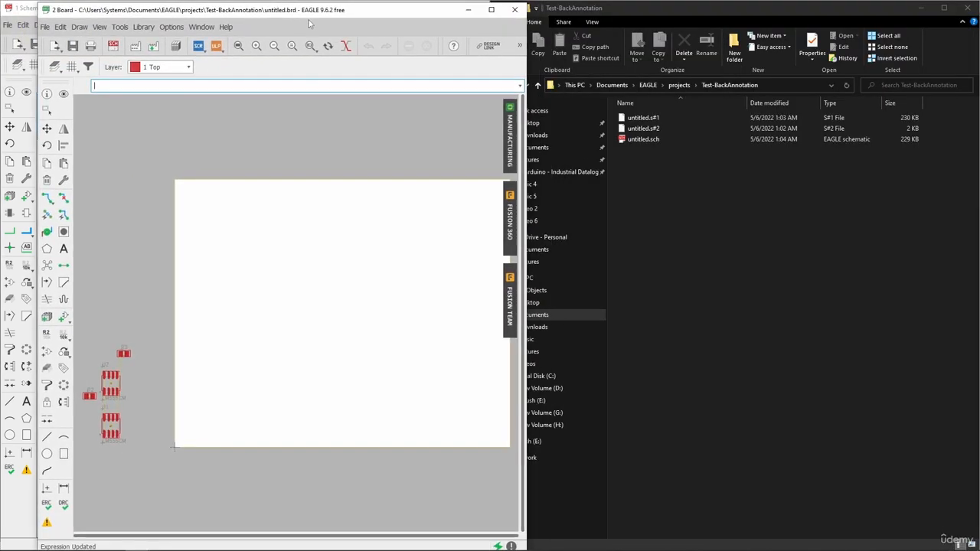
pyautogui.click(73, 46)
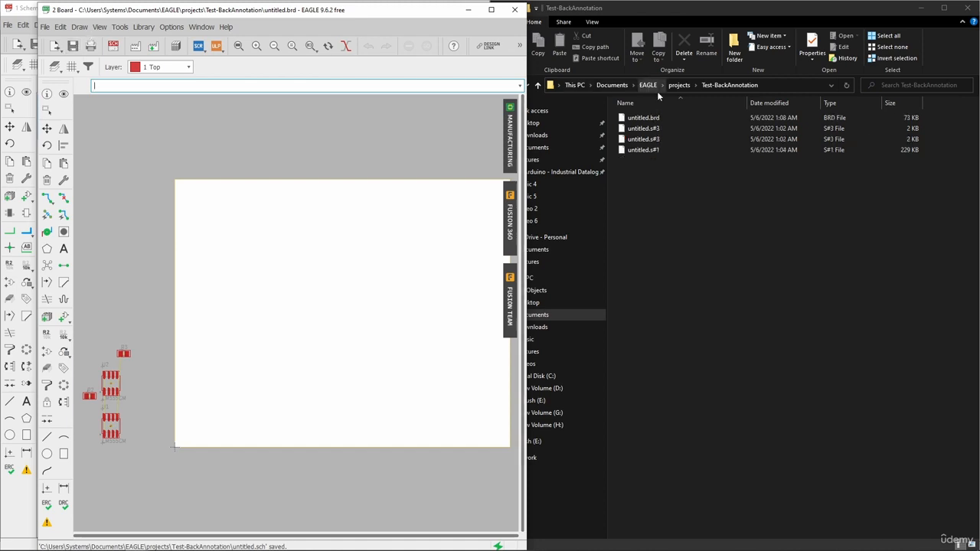
pyautogui.click(652, 120)
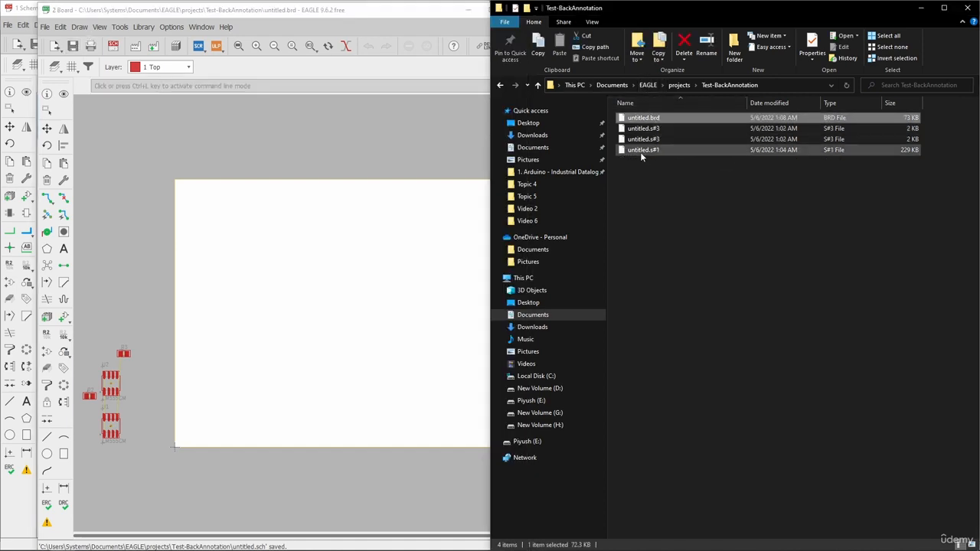
pyautogui.click(664, 175)
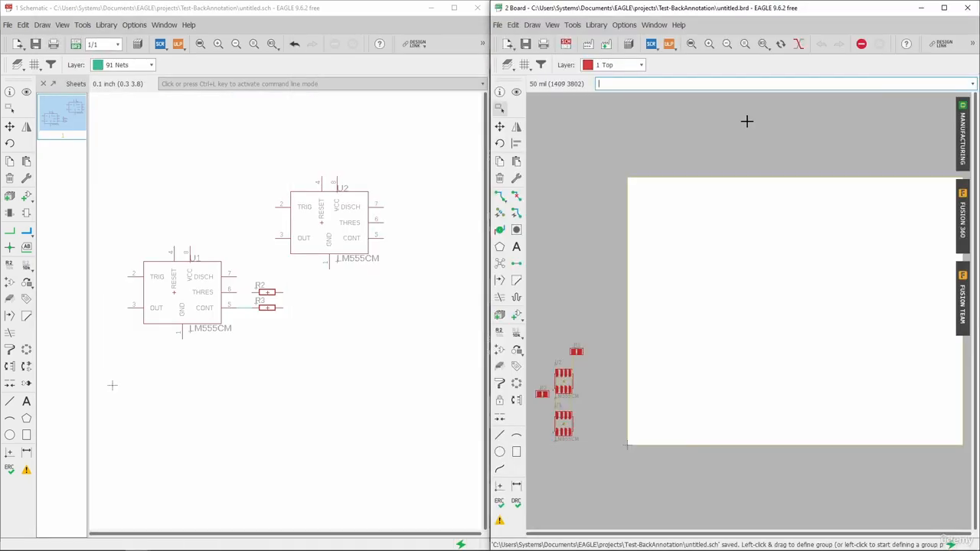
# Close the board and schematic windows and refresh the listing of the Test-BackAnnotation folder.
pyautogui.click(967, 8)
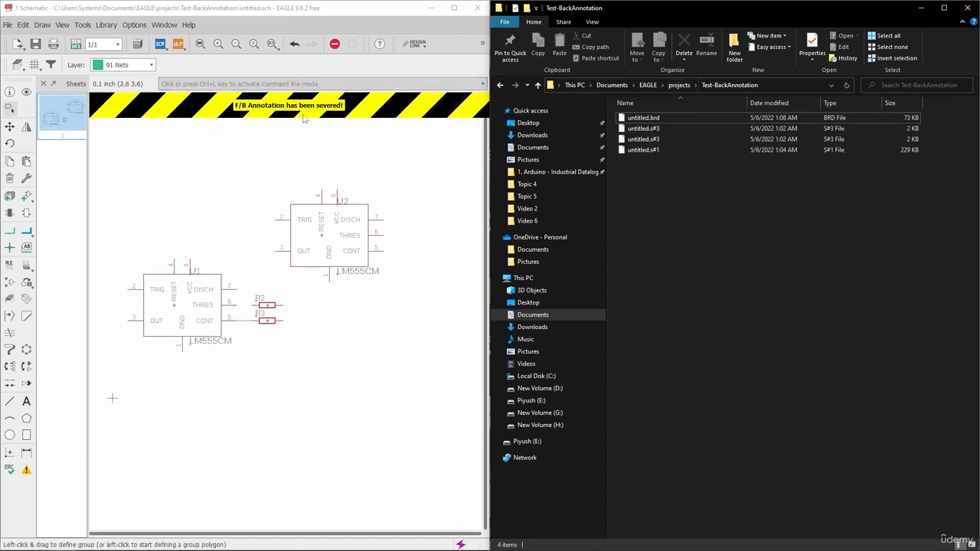
pyautogui.click(476, 9)
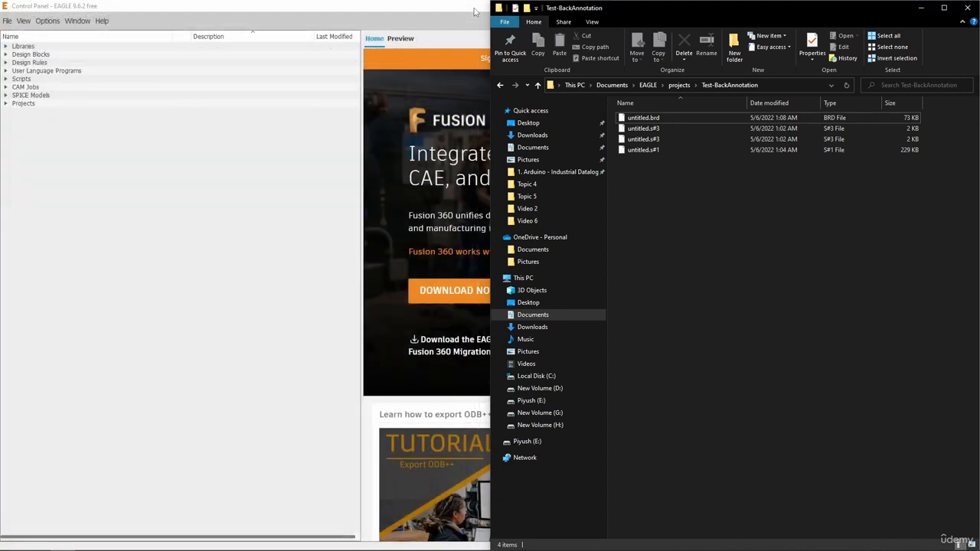
pyautogui.doubleClick(656, 150)
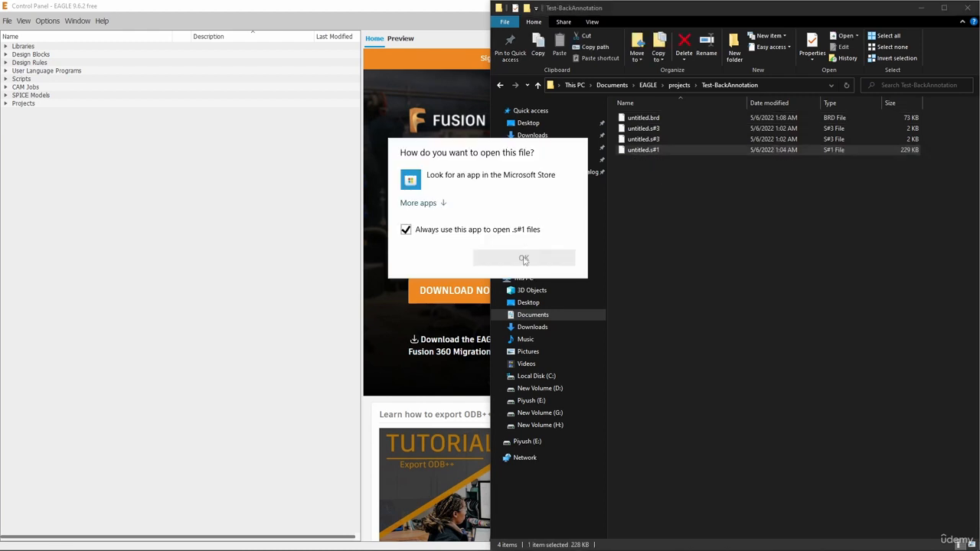
pyautogui.press('Escape')
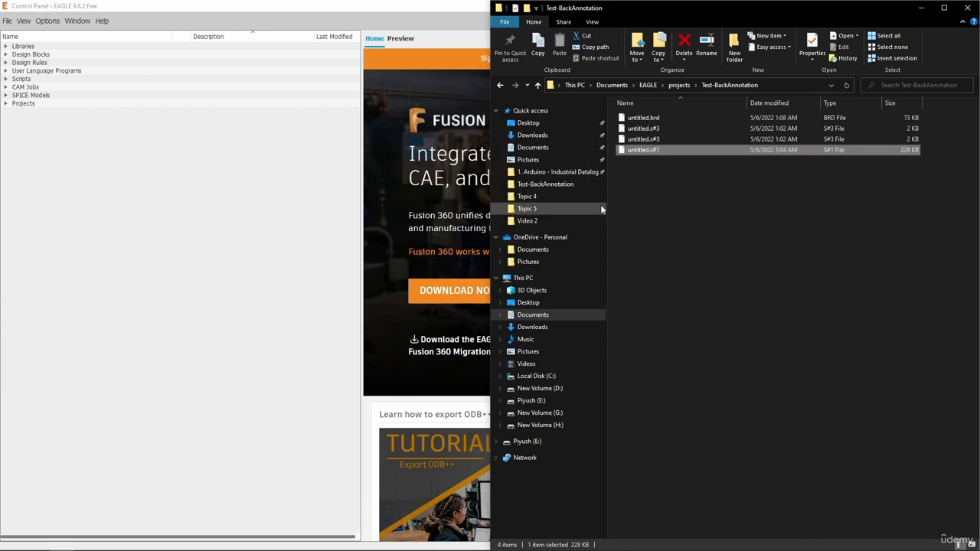
pyautogui.rightClick(701, 247)
pyautogui.click(645, 285)
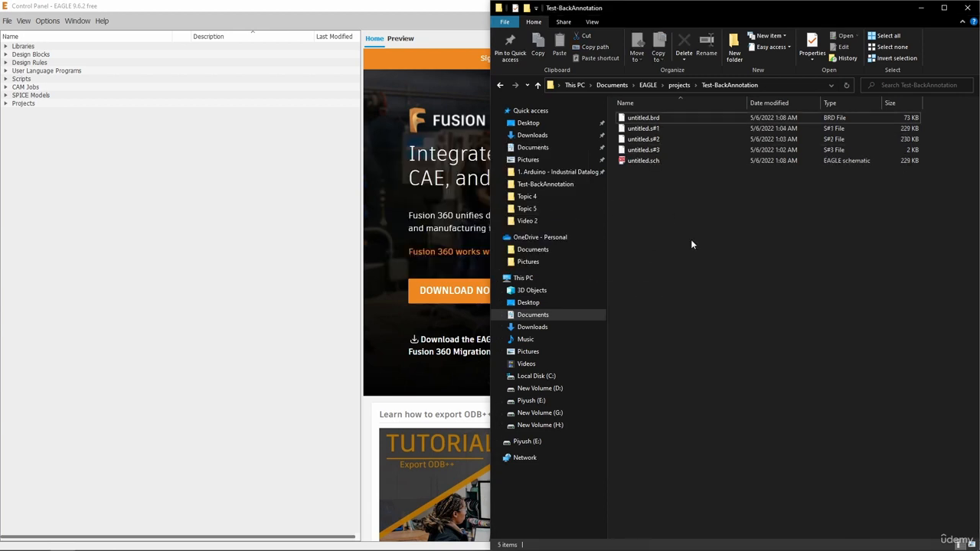
# Reopen untitled.sch from the project folder and bring up its board, arranging both windows side by side.
pyautogui.doubleClick(663, 160)
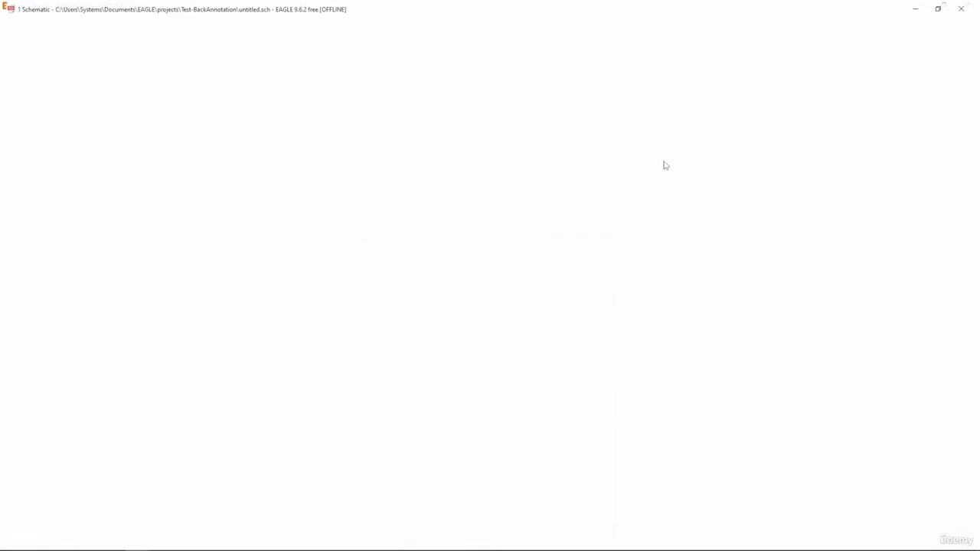
pyautogui.click(76, 44)
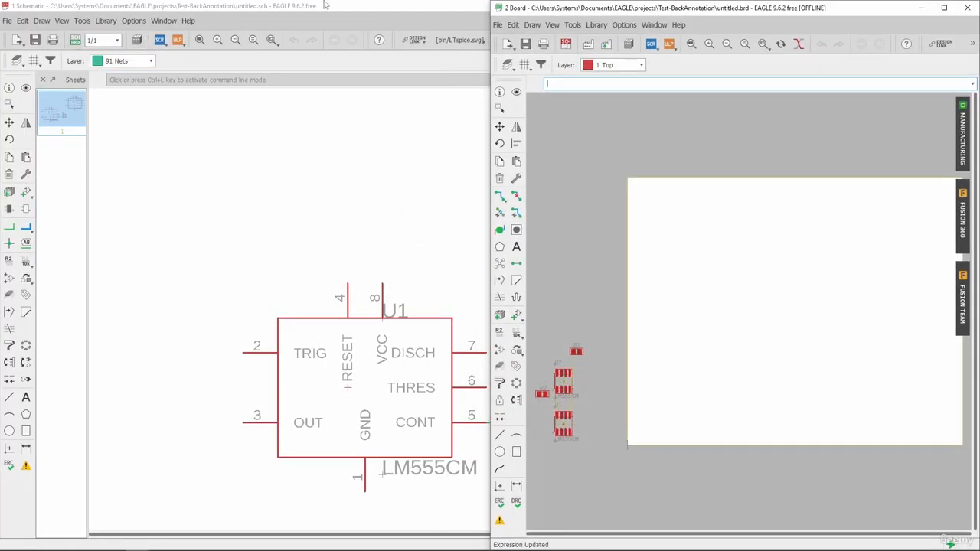
pyautogui.moveTo(324, 4); pyautogui.dragTo(0, 51)
pyautogui.click(290, 146)
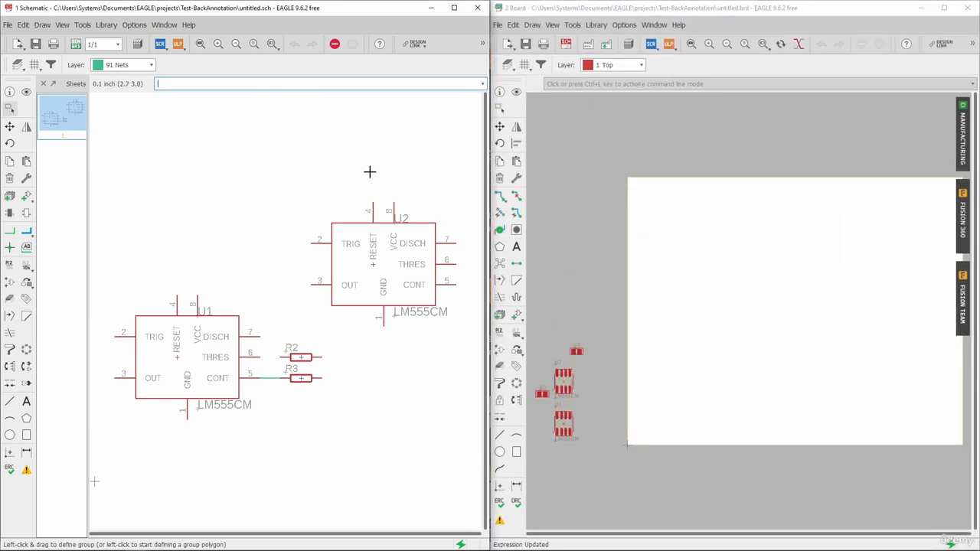
# Highlight U2 in the schematic with the Show tool and check whether its package is also highlighted on the board.
pyautogui.scroll(-4, 711, 214)
pyautogui.scroll(5, 648, 330)
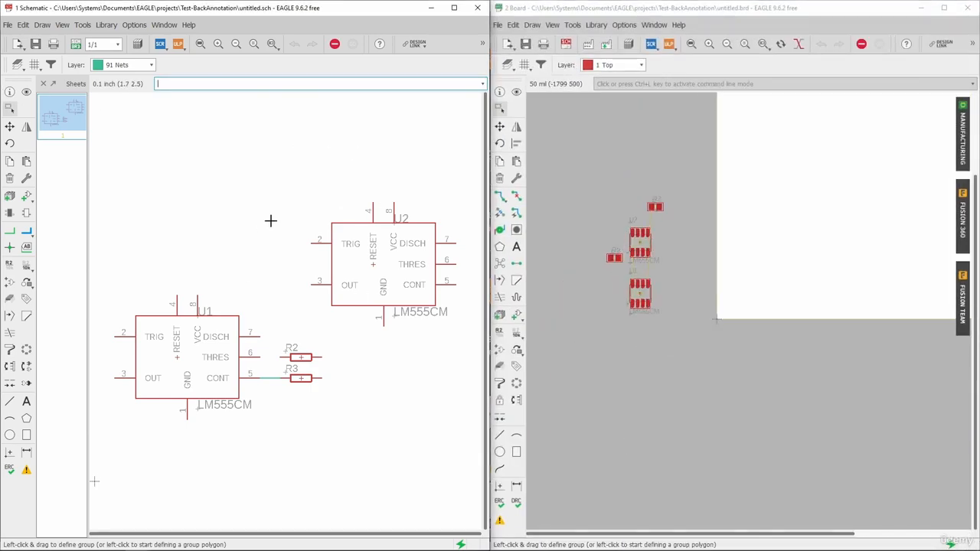
pyautogui.click(26, 93)
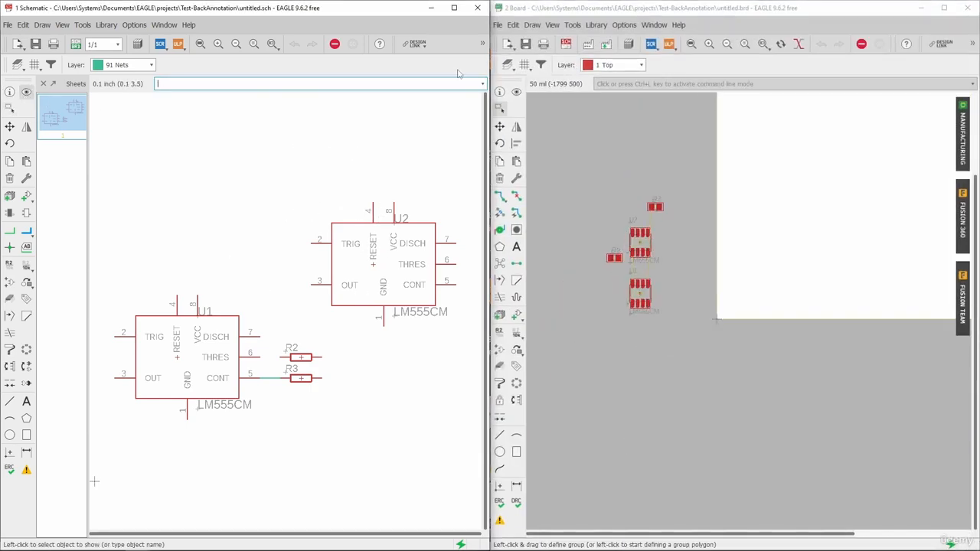
pyautogui.scroll(4, 369, 266)
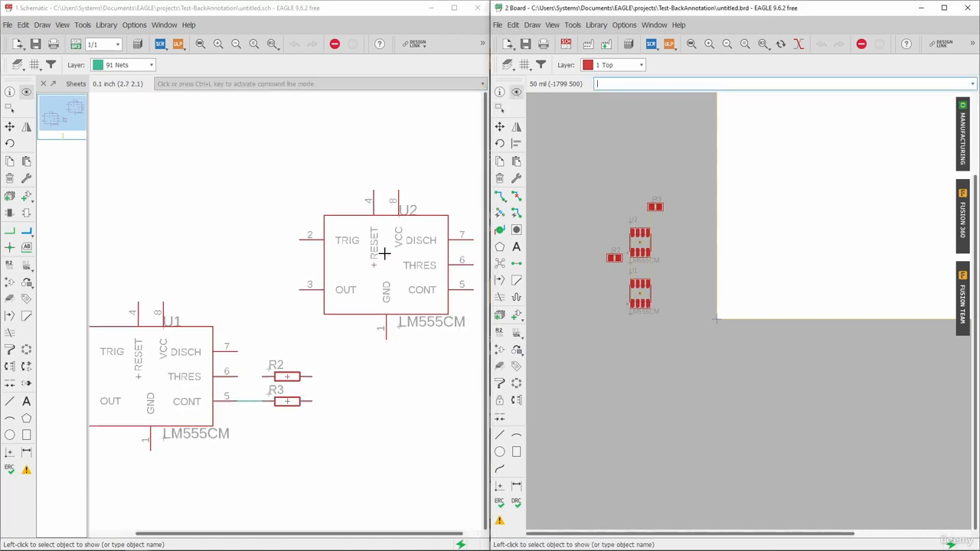
pyautogui.click(367, 271)
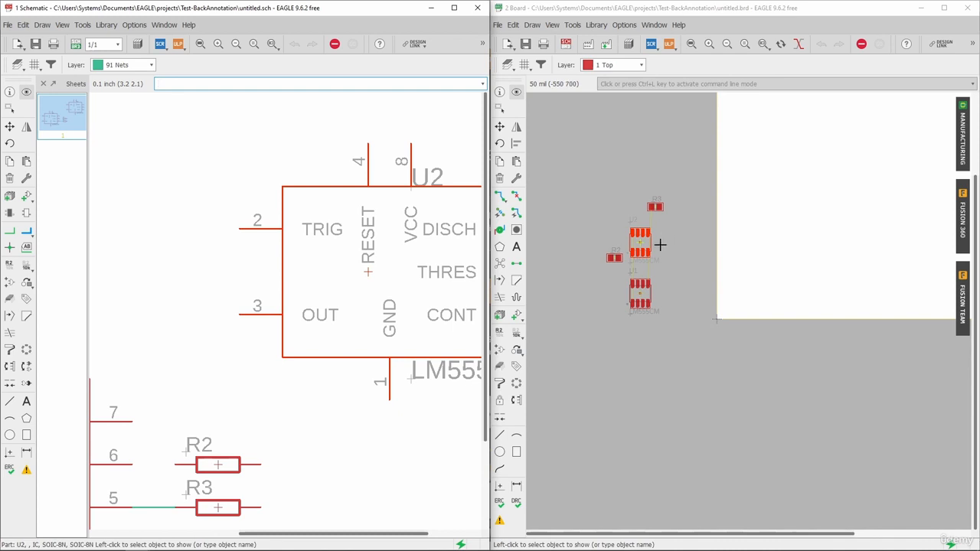
pyautogui.scroll(-4, 252, 204)
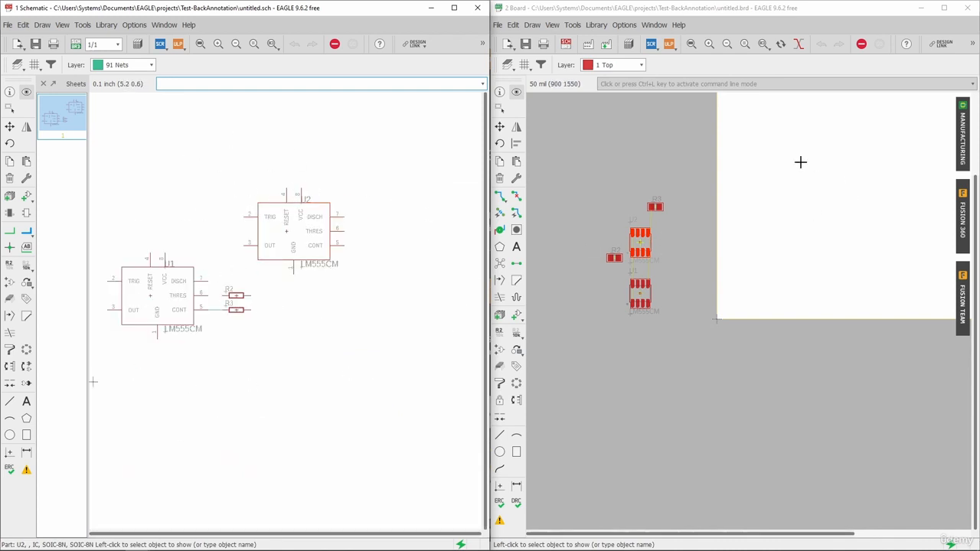
pyautogui.scroll(-3, 649, 294)
pyautogui.scroll(-3, 581, 229)
pyautogui.scroll(2, 690, 226)
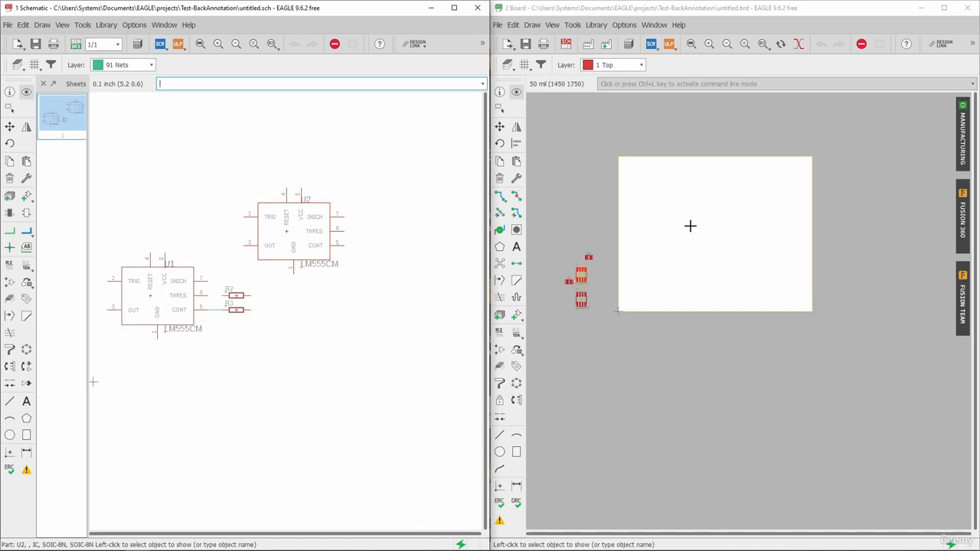